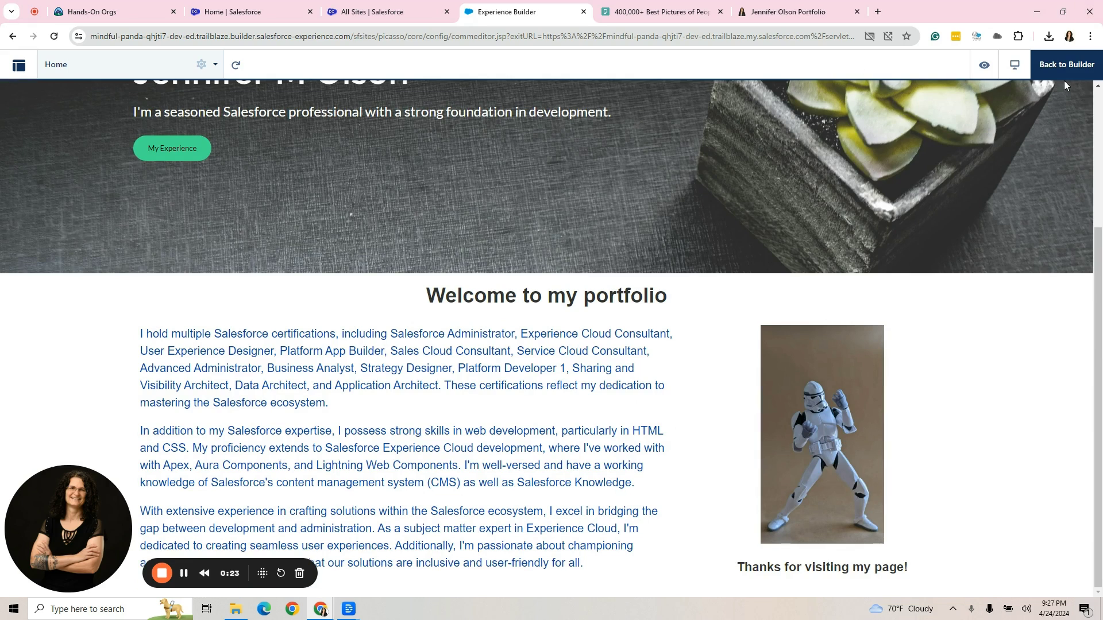
Step: Review the Home page in the builder and the My Experience page in preview, and return to editing
left_click(1060, 64)
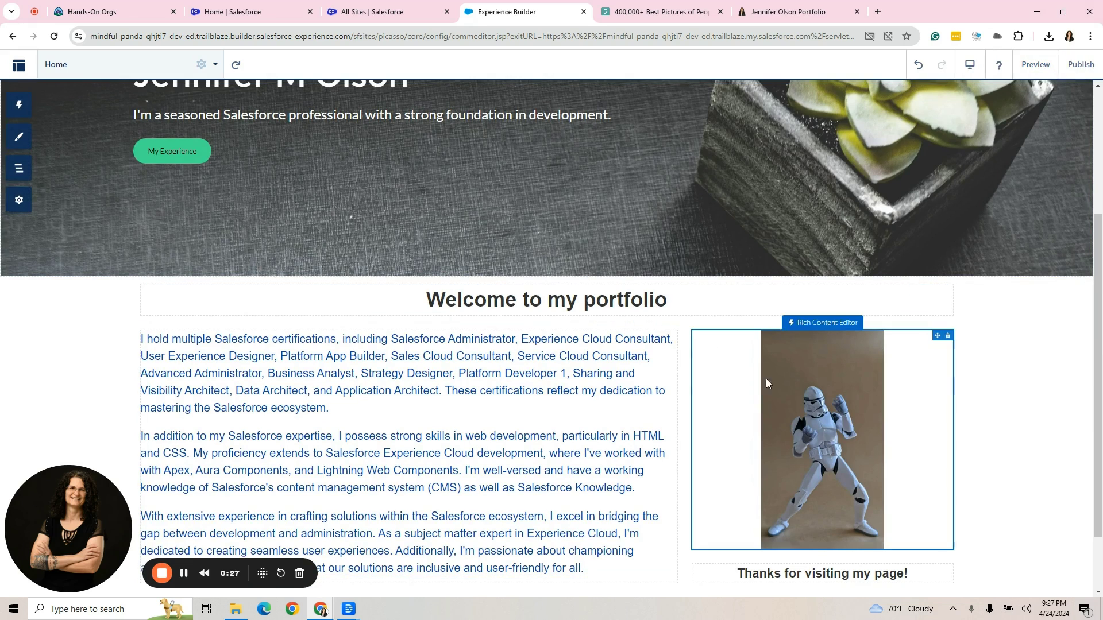
scroll(766, 497, "down", 2)
scroll(766, 498, "up", 2)
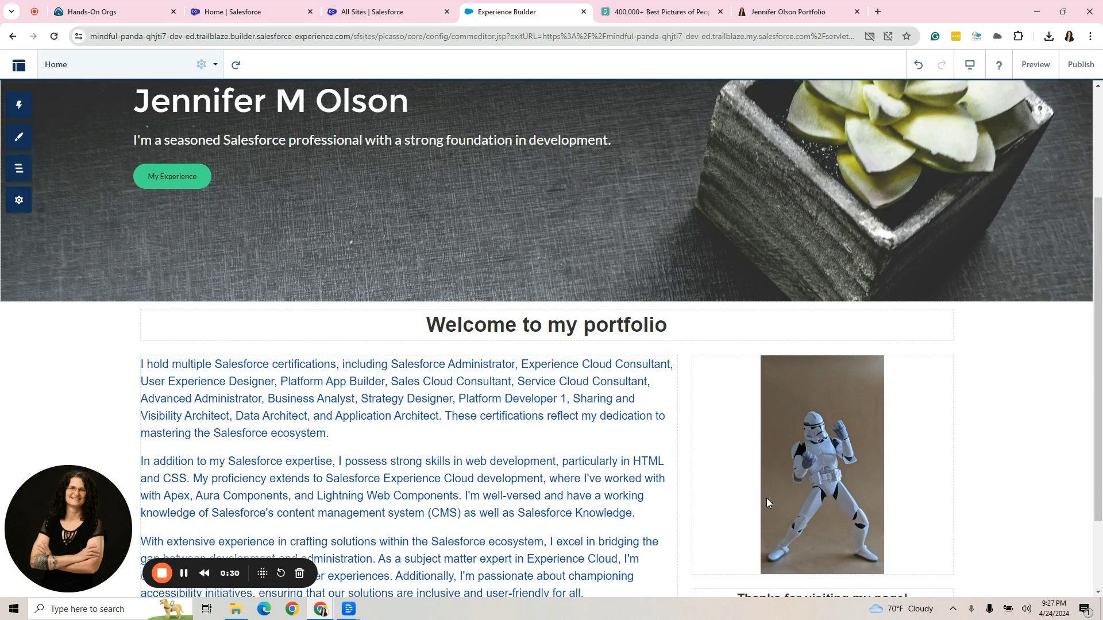
scroll(766, 498, "up", 3)
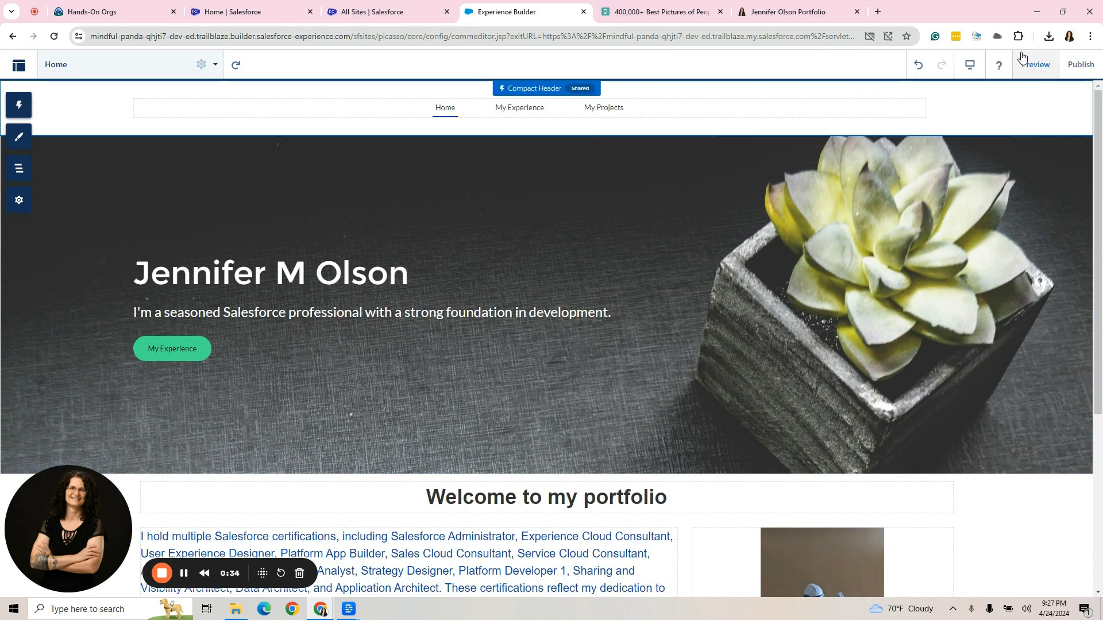
left_click(1034, 64)
left_click(521, 107)
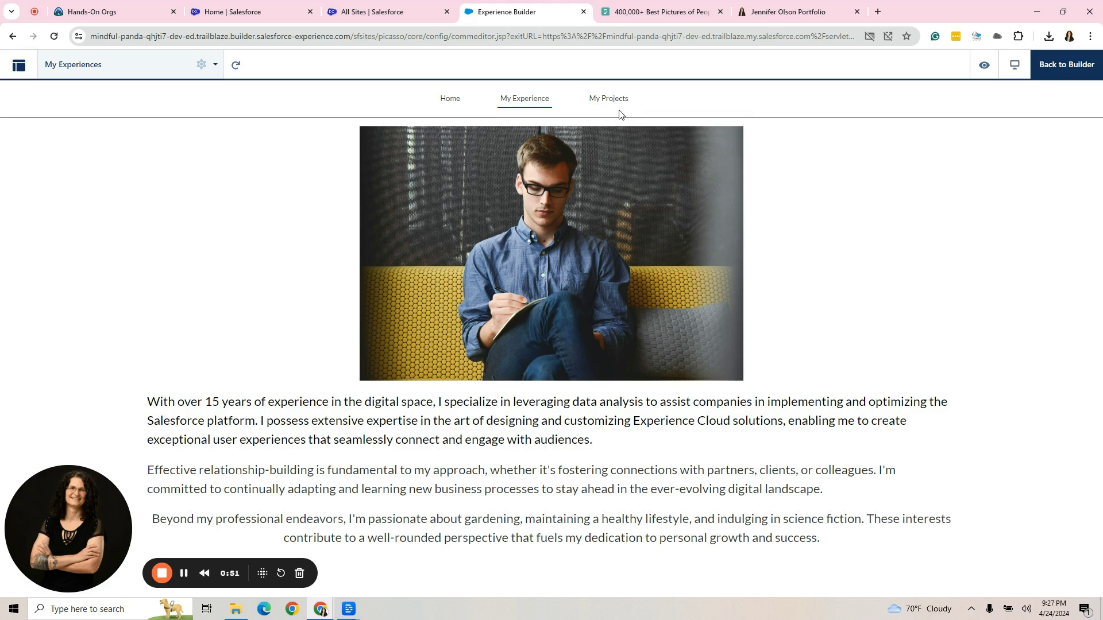
left_click(1072, 75)
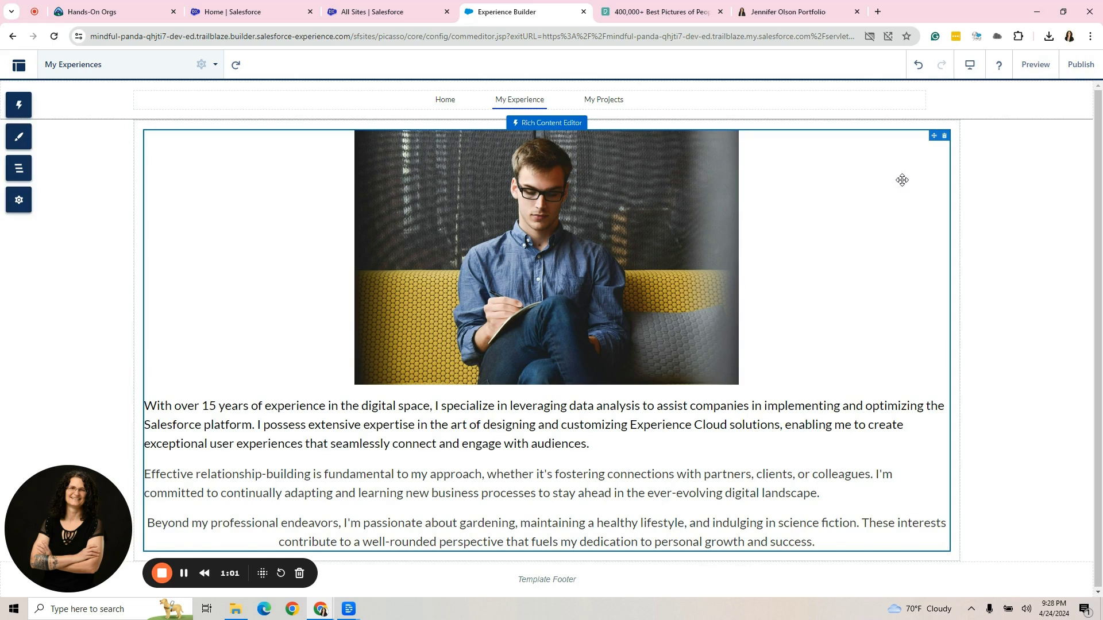
Step: Switch to the My Projects page through the site preview and return to the builder to edit it
left_click(1036, 64)
left_click(608, 100)
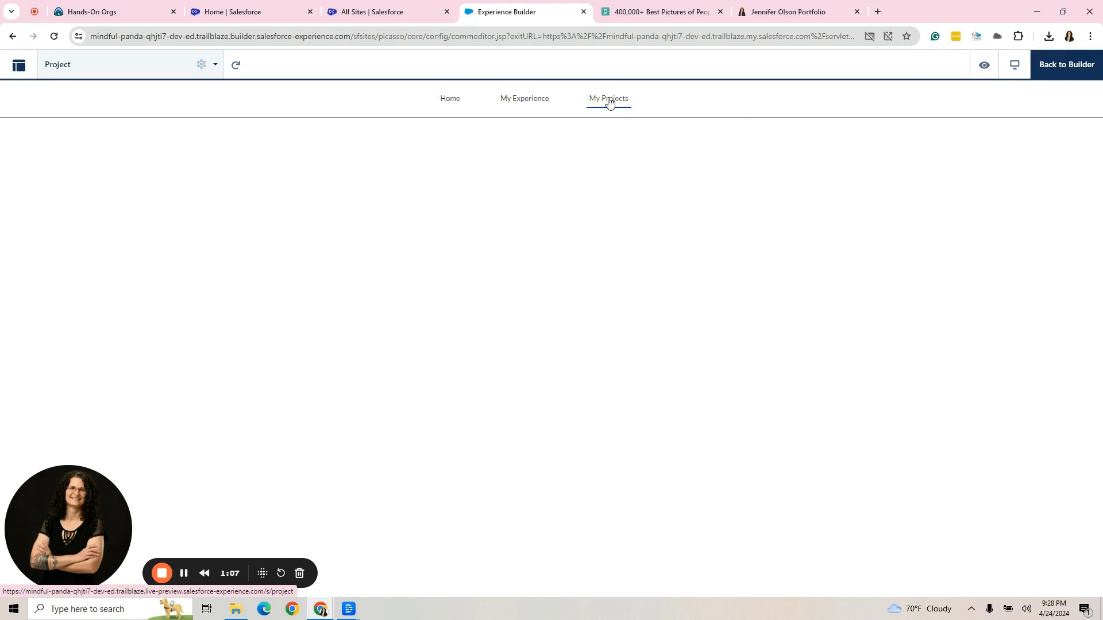
left_click(1067, 72)
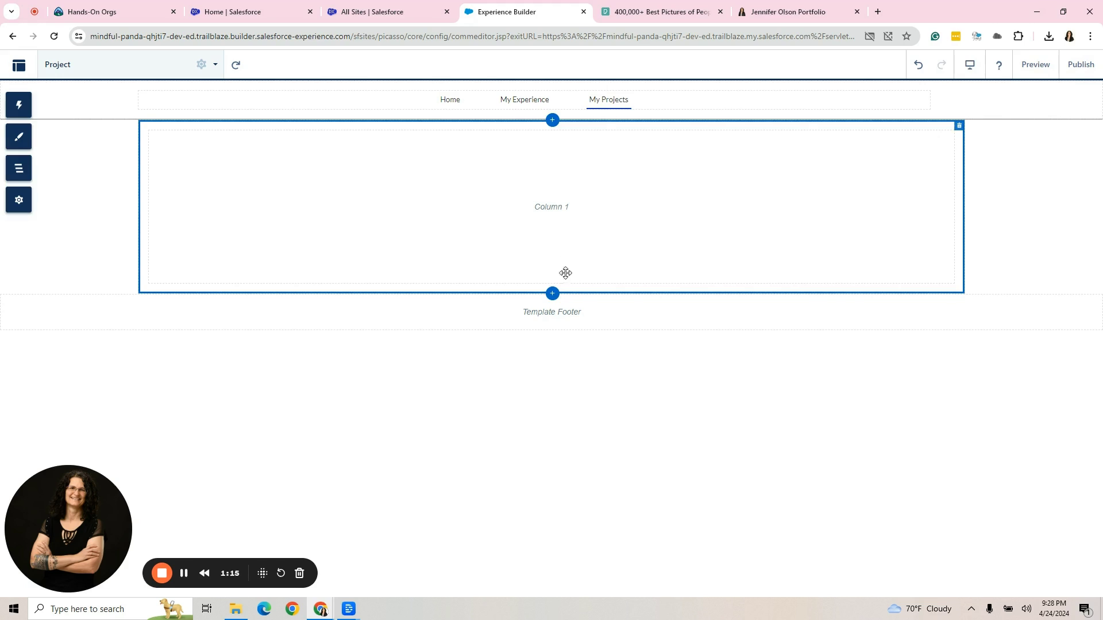
Step: Add a second single-column section below the existing section on the Project page
left_click(929, 148)
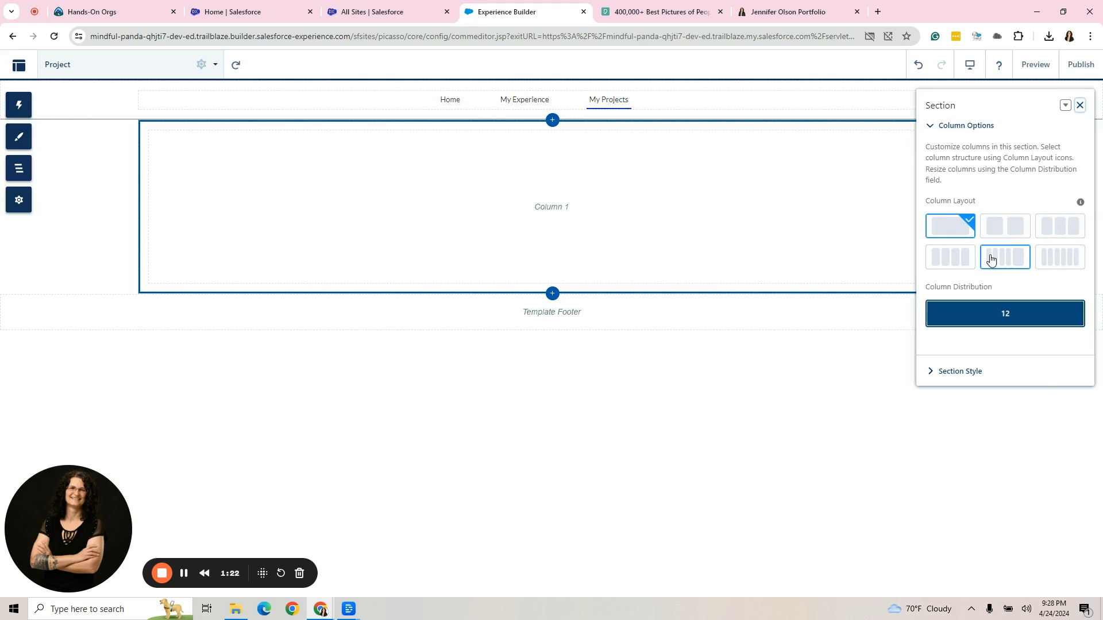
left_click(552, 294)
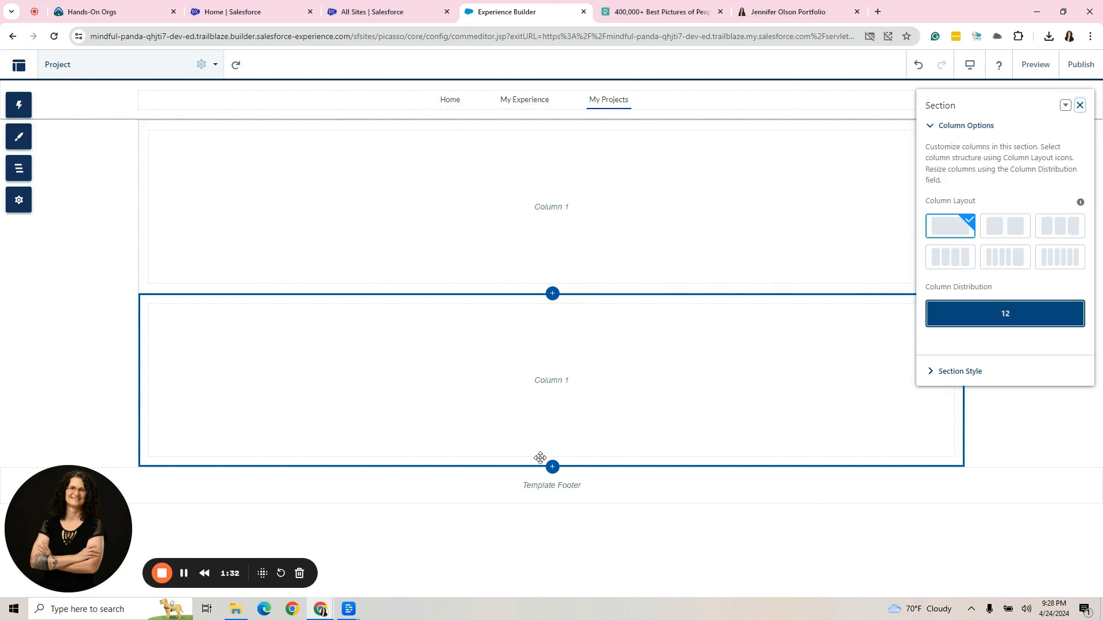
Step: Try a two-column layout split 3 and 9 on the upper section, and settle on three equal columns
left_click(607, 206)
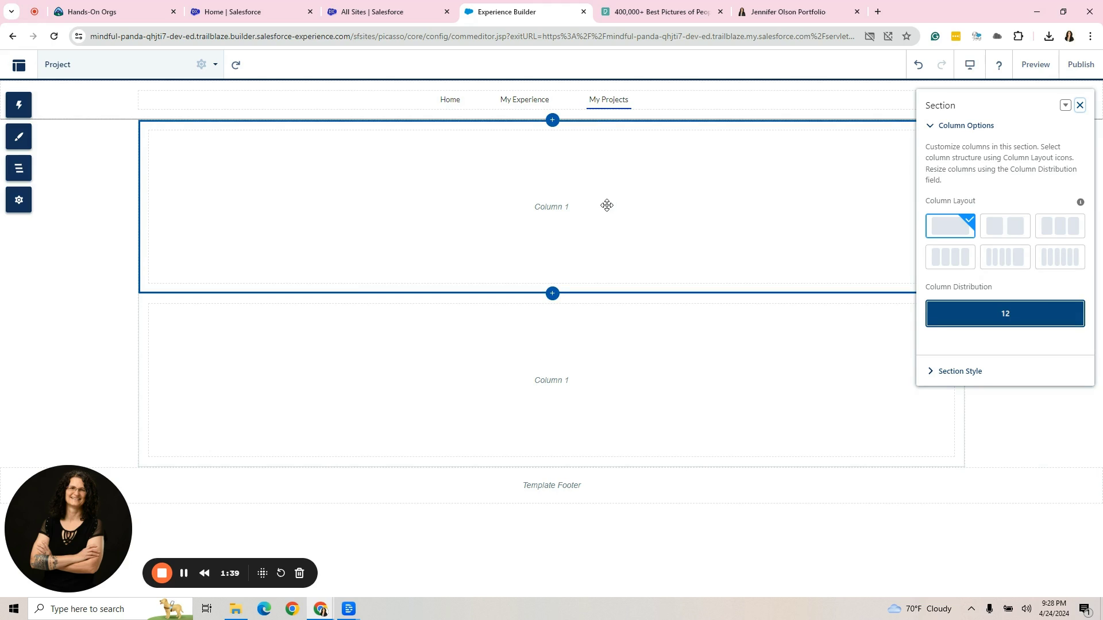
left_click(1012, 229)
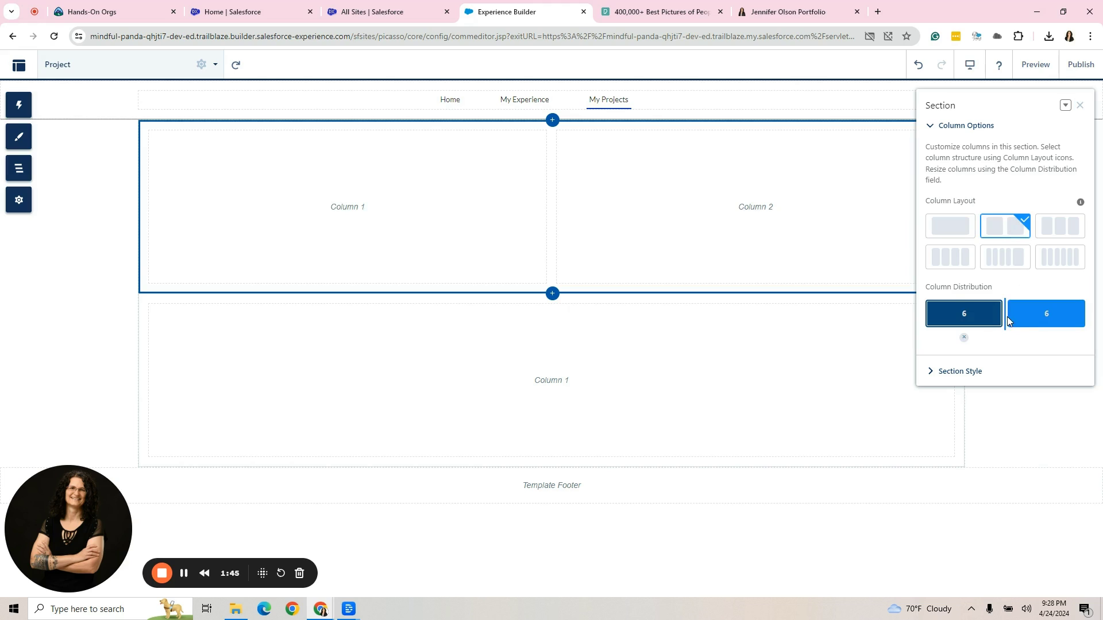
left_click_drag(1008, 320, 962, 324)
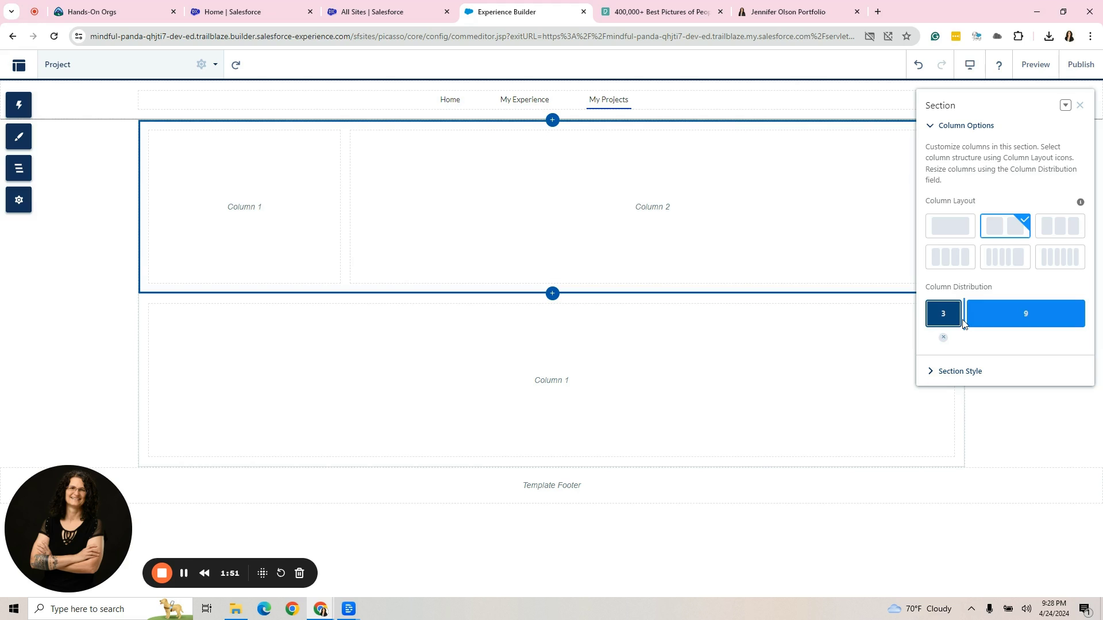
left_click(1065, 233)
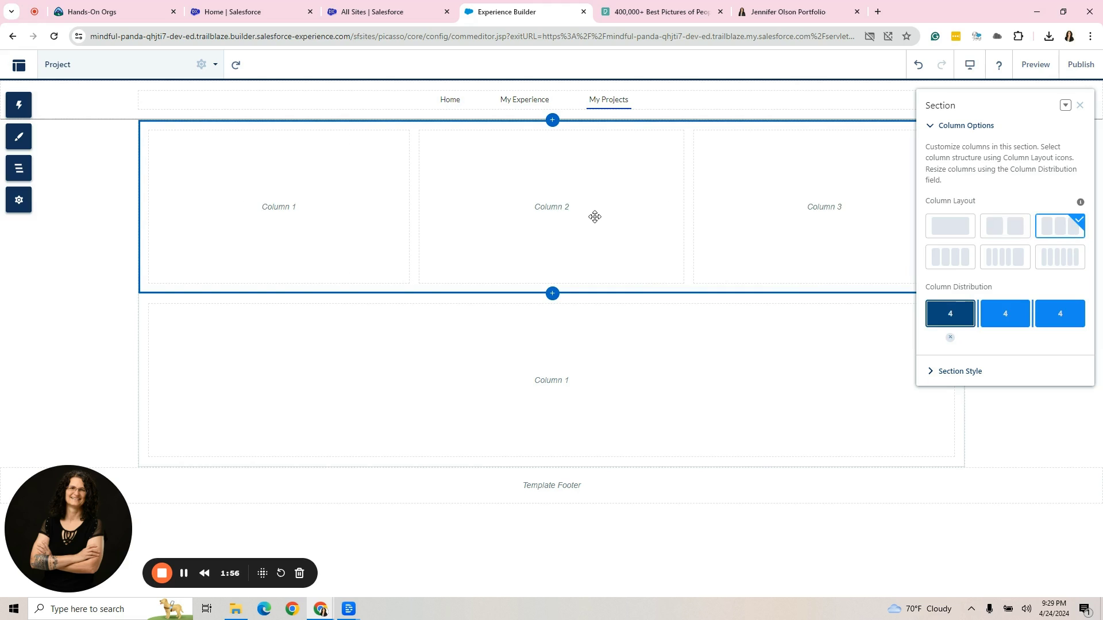
left_click(1079, 105)
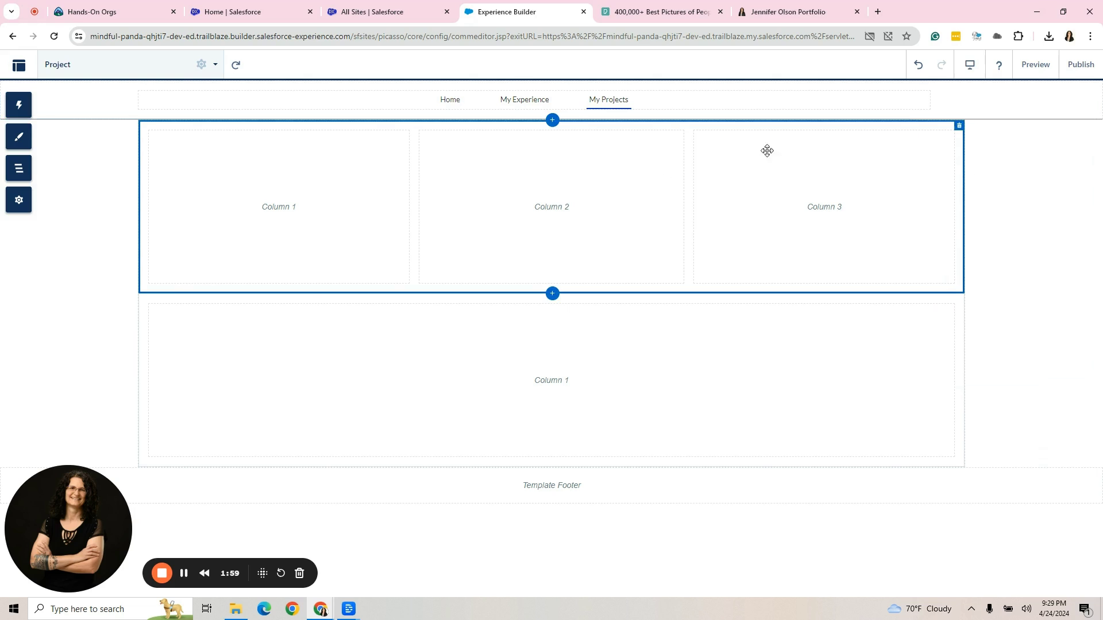
Step: Add a Rich Content Editor component to Column 2 of the upper section
left_click(600, 202)
left_click(18, 104)
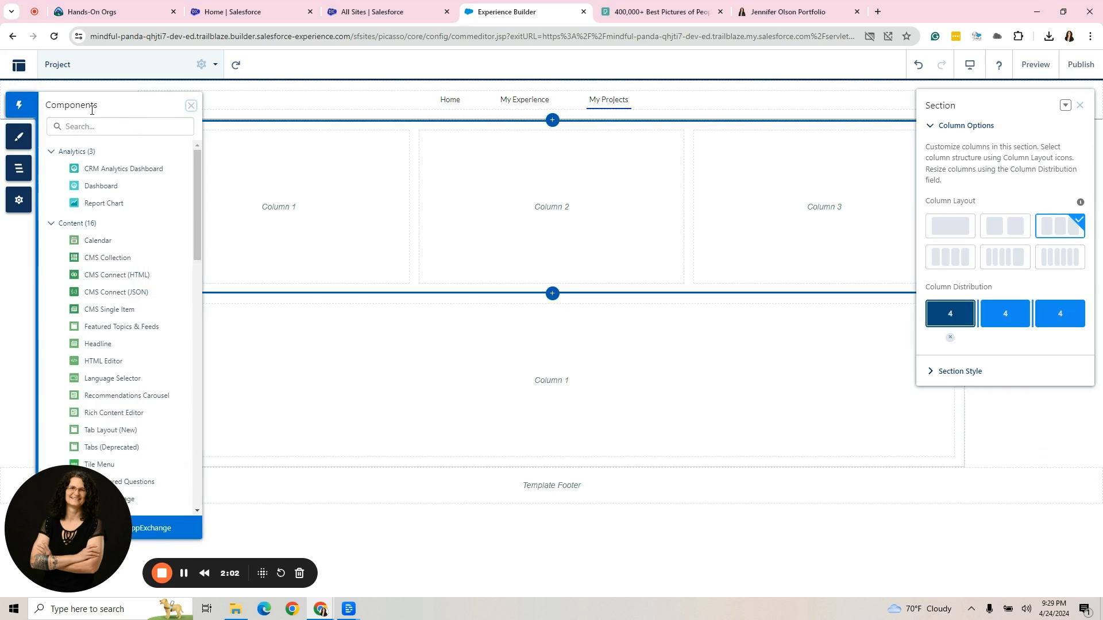
type("ri")
left_click_drag(121, 186, 546, 184)
Step: Replace the placeholder text in Column 2 with the library image pexels-pixabay-39866
left_click(420, 135)
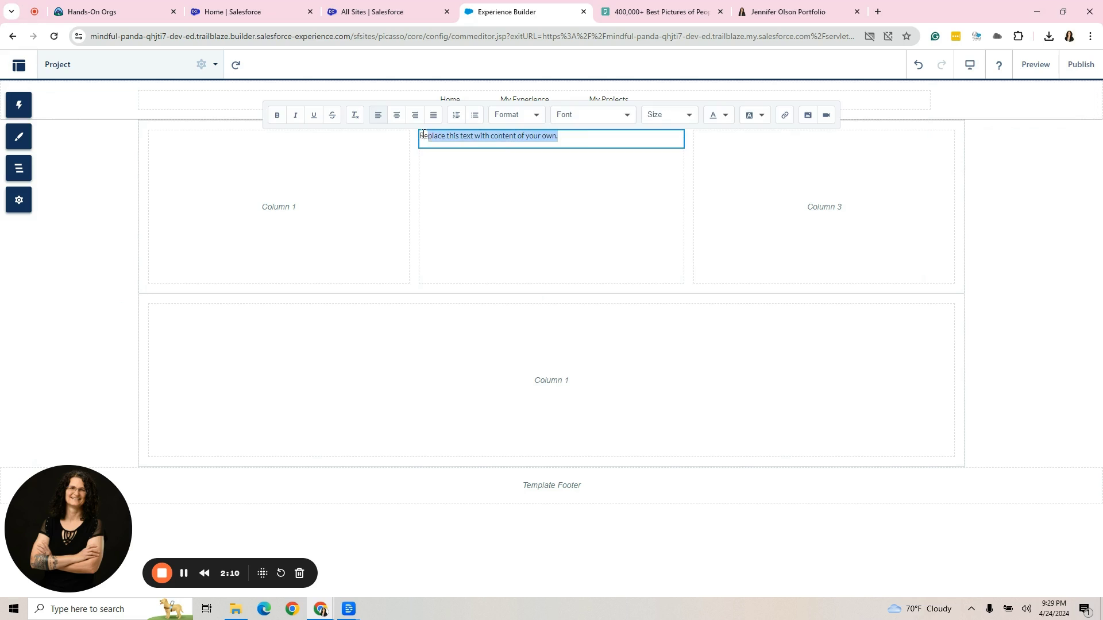
left_click(807, 114)
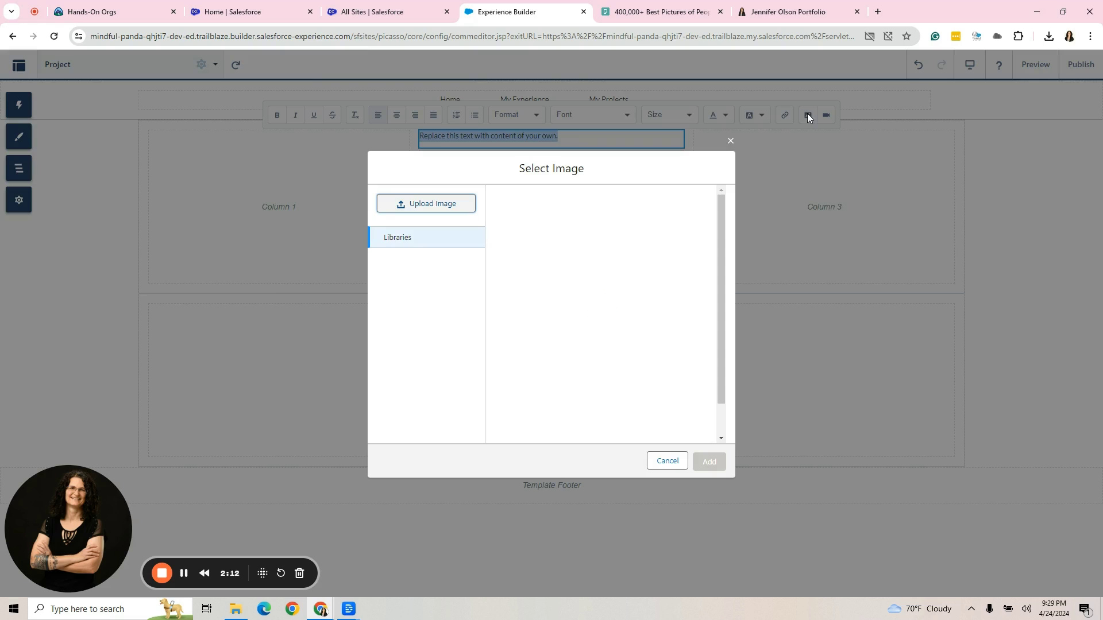
left_click(533, 206)
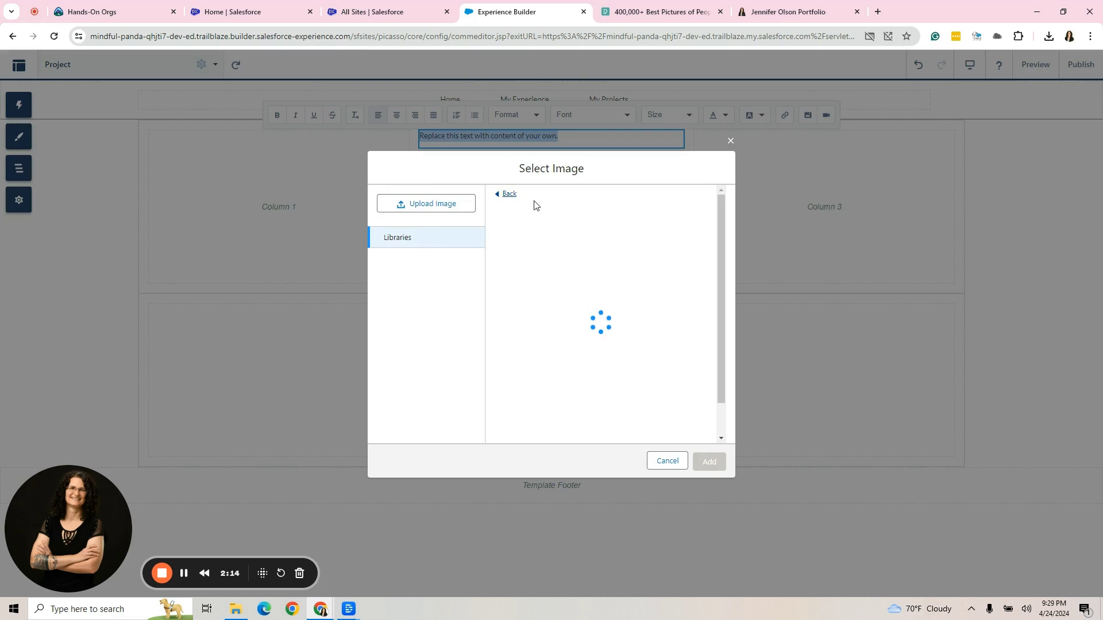
left_click(531, 246)
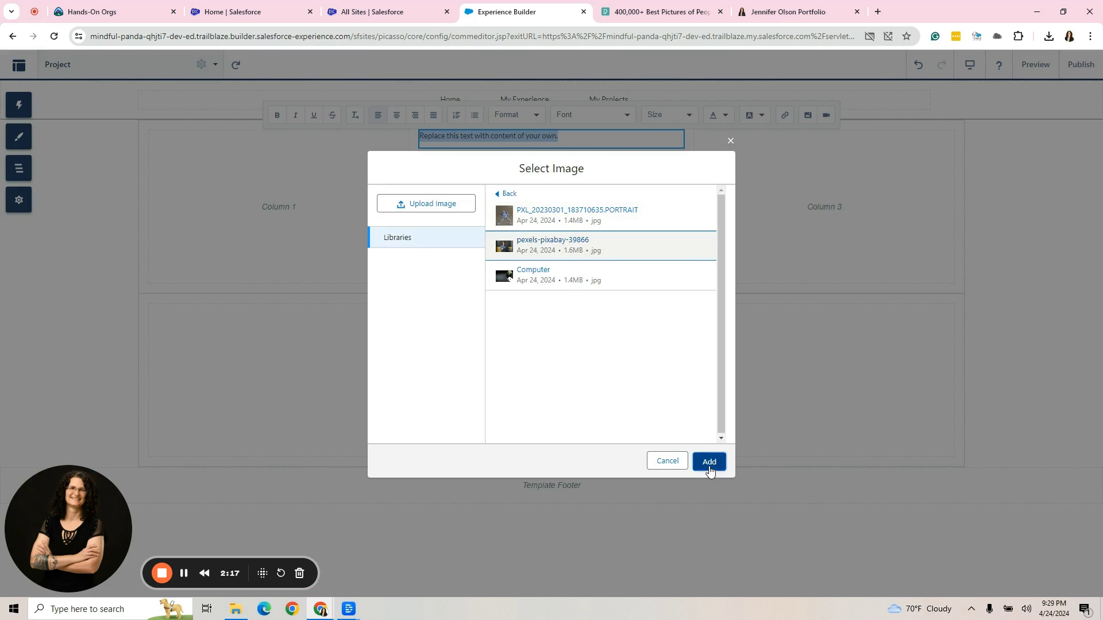
left_click(709, 462)
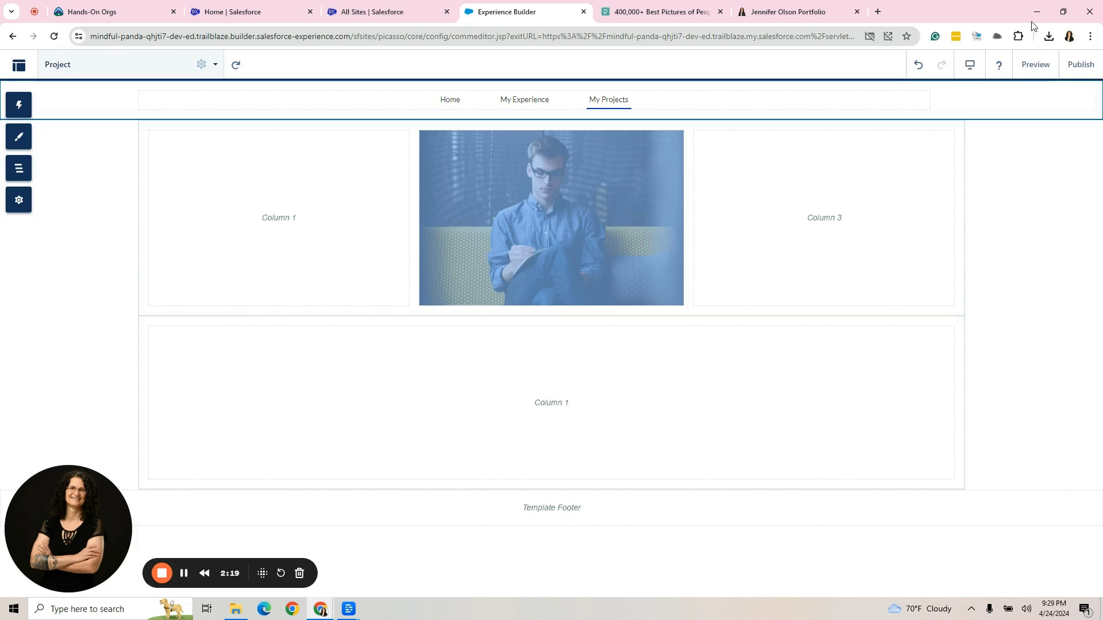
Step: Add a Rich Content Editor component to the single column of the lower section
left_click(569, 445)
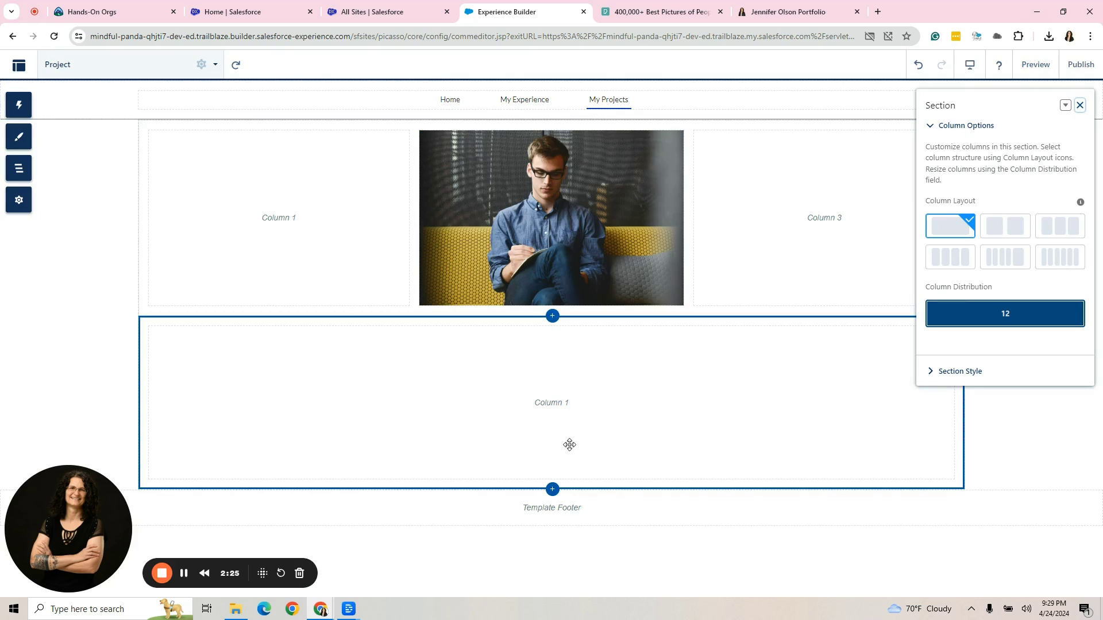
left_click(19, 105)
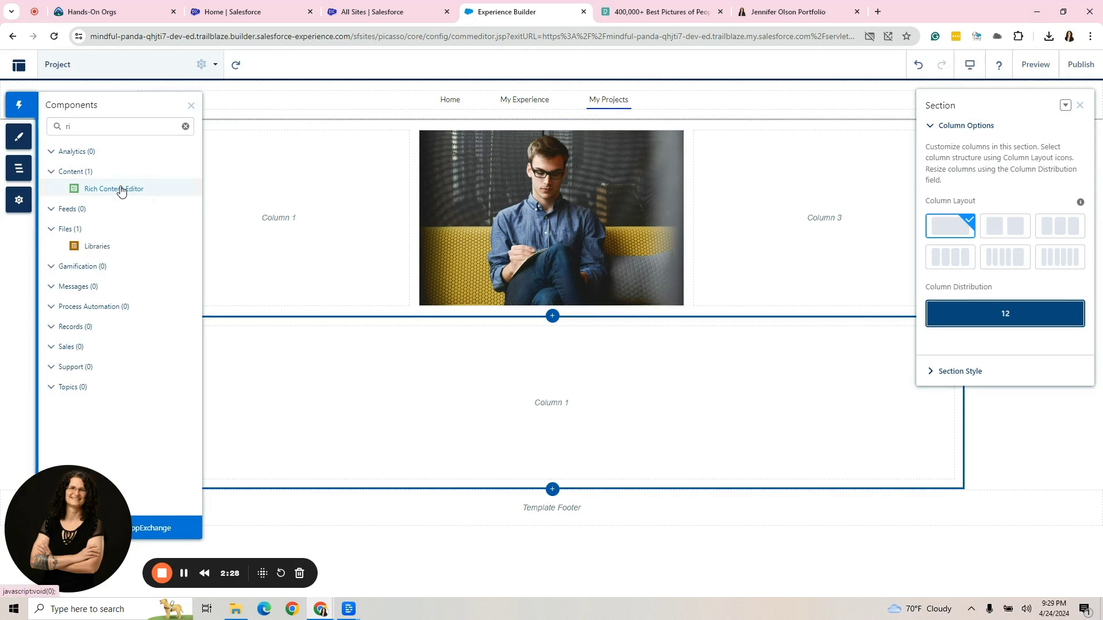
left_click_drag(121, 191, 548, 413)
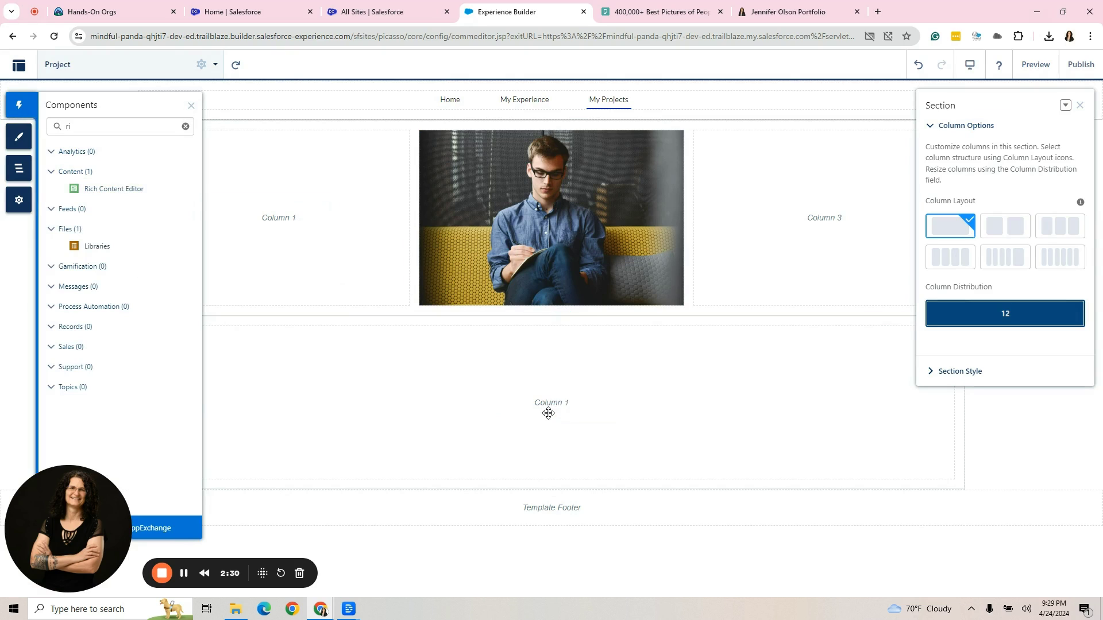
Step: Replace the lower section's placeholder text with the three paragraphs from the portfolio website, starting "With over 15 years of experience in the digital space"
left_click(297, 343)
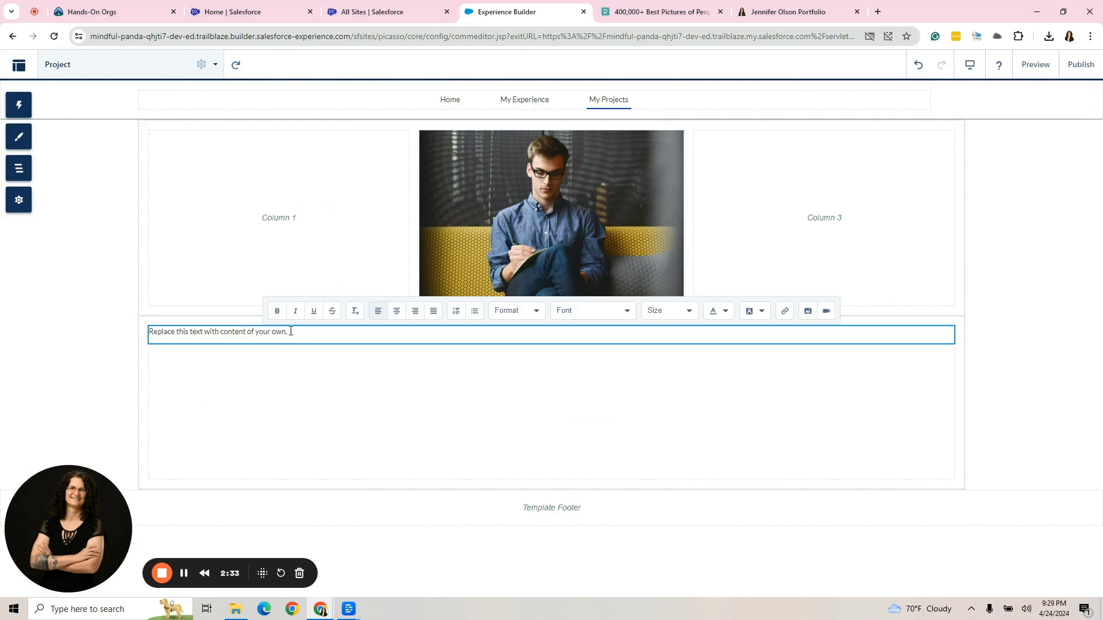
left_click_drag(291, 331, 155, 325)
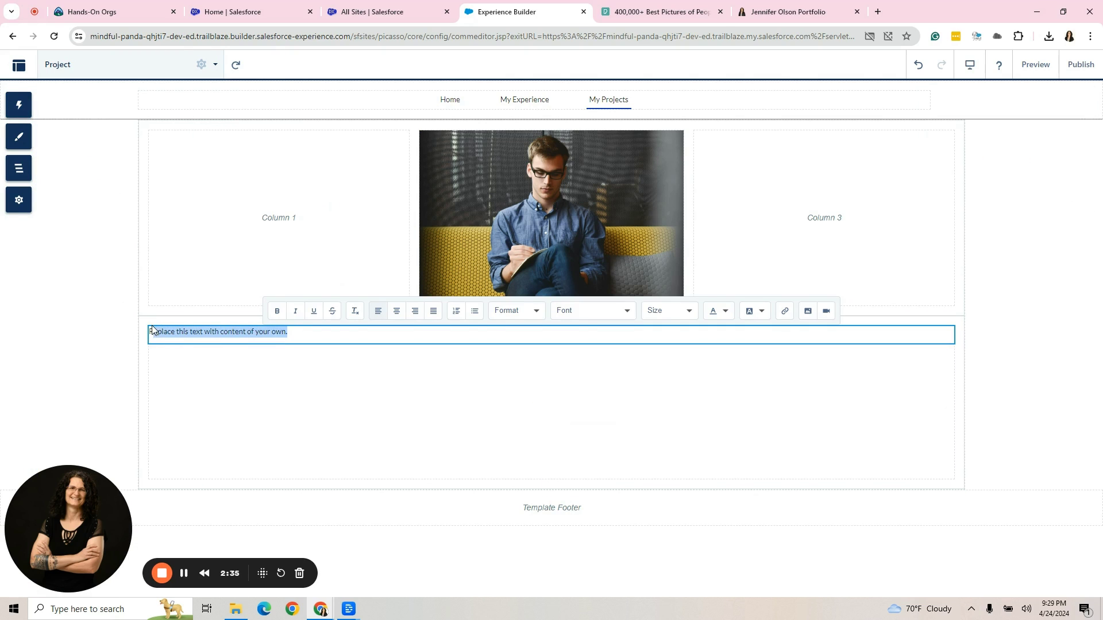
left_click(797, 13)
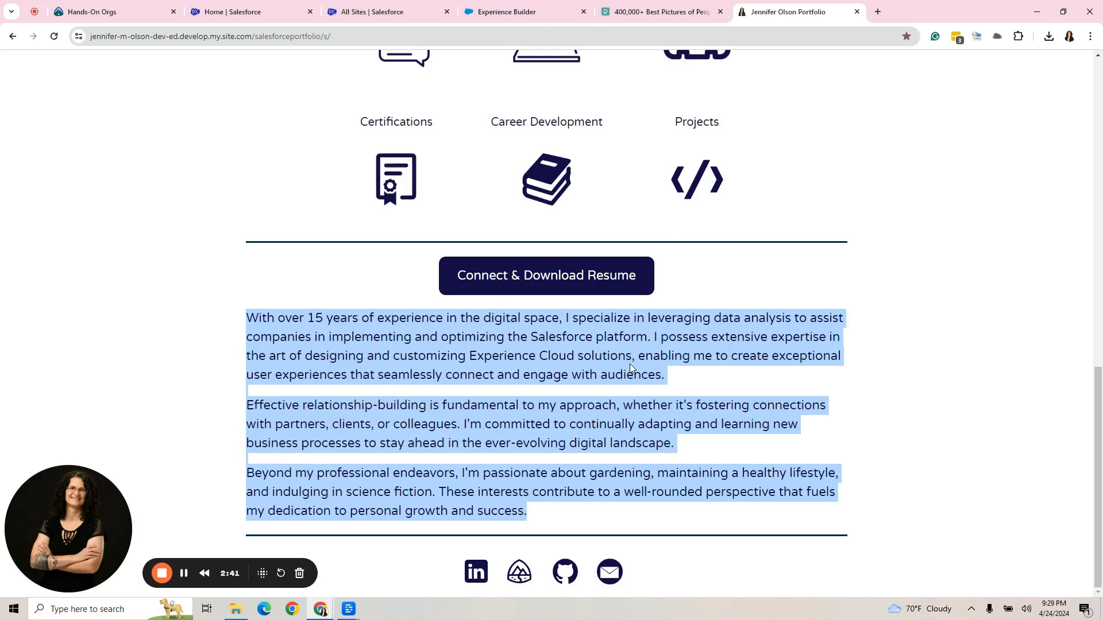
left_click(517, 12)
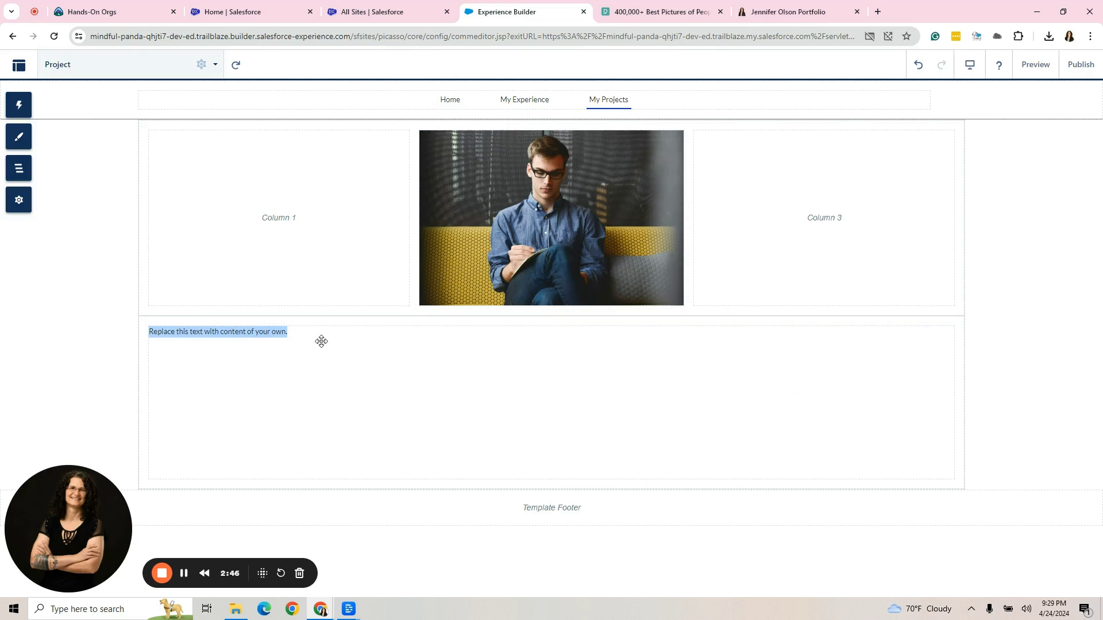
left_click(285, 332)
left_click(290, 331)
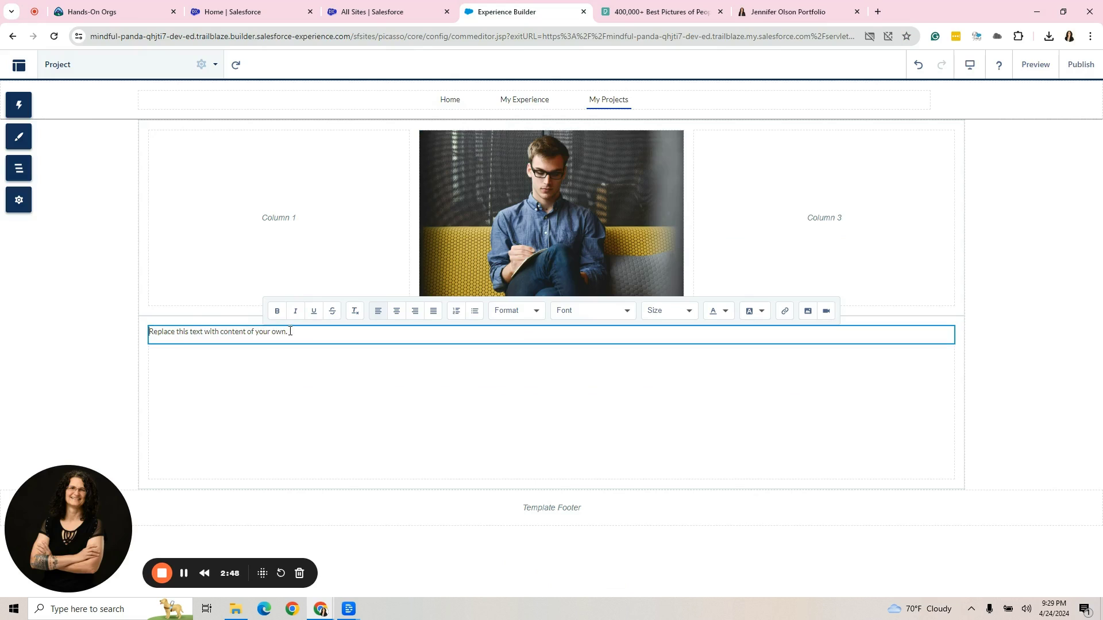
left_click_drag(290, 332, 155, 329)
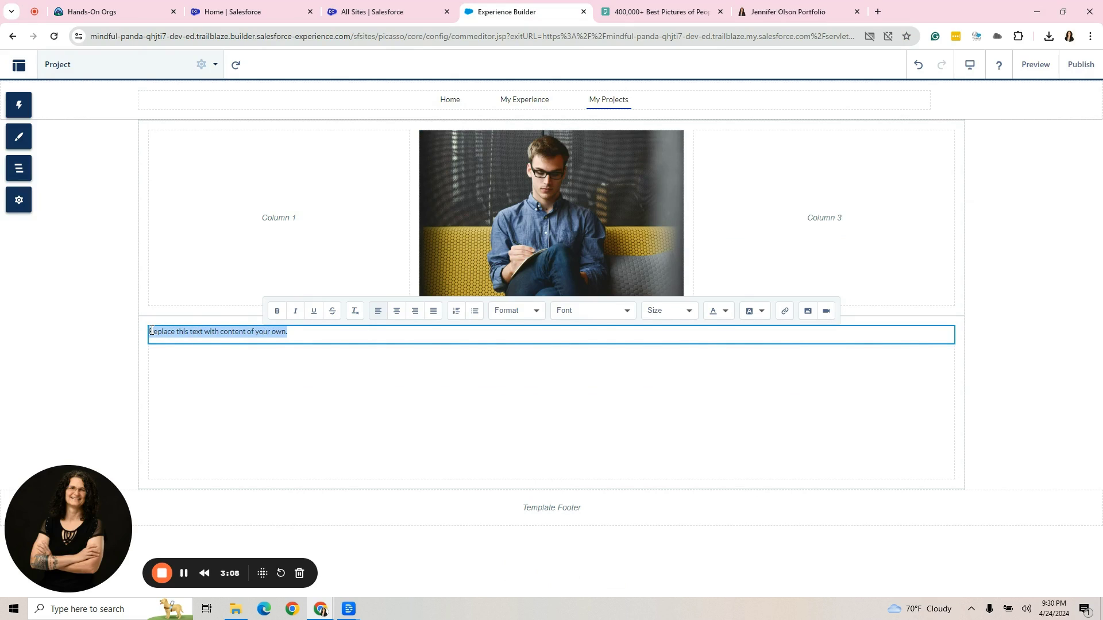
type("With over 15 years of experience in the digital space, I specialize in leveraging data analysis to assist companies in implementing and optimizing the Salesforce platform. I possess extensive expertise in the art of designing and customizing Experience Cloud solutions, enabling me to create exceptional user experiences that seamlessly connect and engage with audiences. Effective relationship-building is fundamental to my approach, whether it's fostering connections with partners, clients, or colleagues. I'm committed to continually adapting and learning new business processes to stay ahead in the ever-evolving digital landscape. Beyond my professional endeavors, I'm passionate about gardening, maintaining a healthy lifestyle, and indulging in science fiction. These interests contribute to a well-rounded perspective that fuels my dedication to personal growth and success.")
Step: Add a Rich Content Editor component to Column 1 of the upper section
left_click(881, 223)
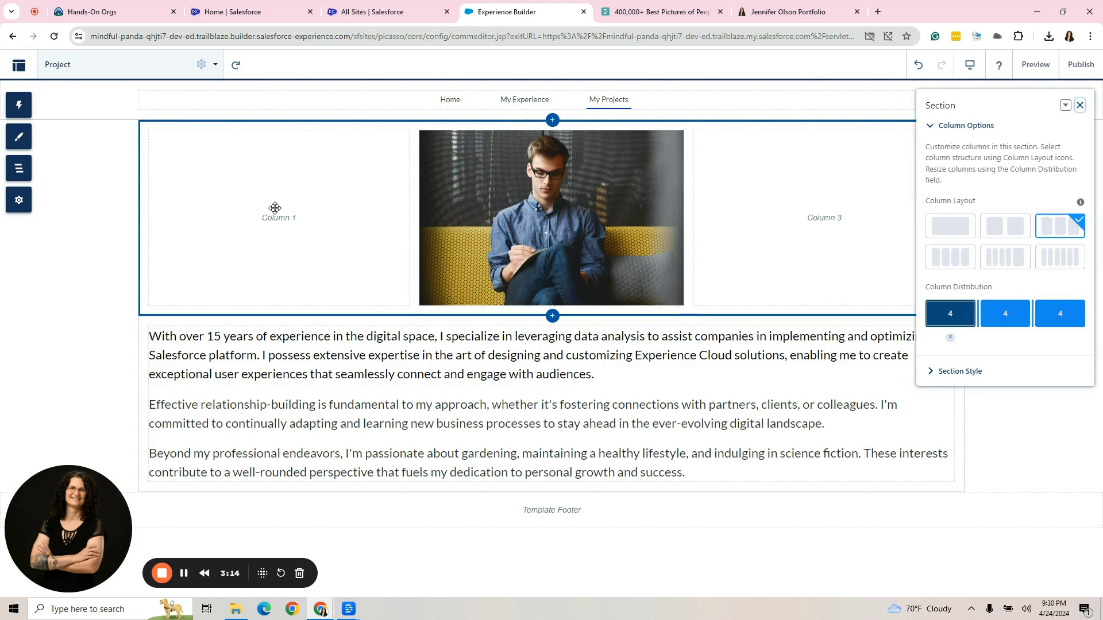
left_click(19, 104)
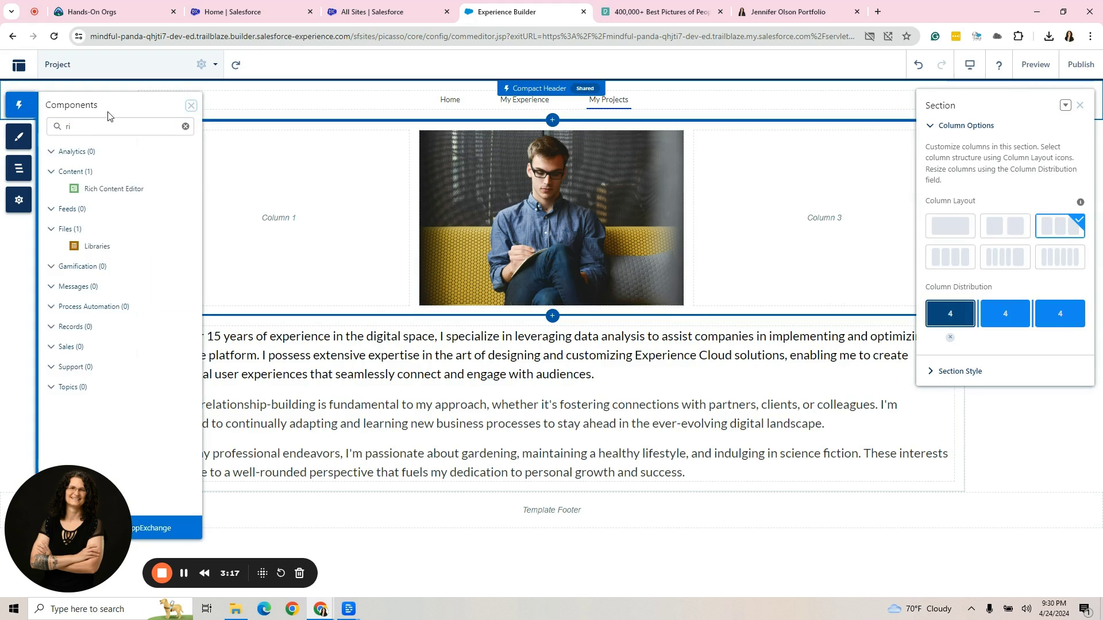
left_click_drag(94, 190, 311, 200)
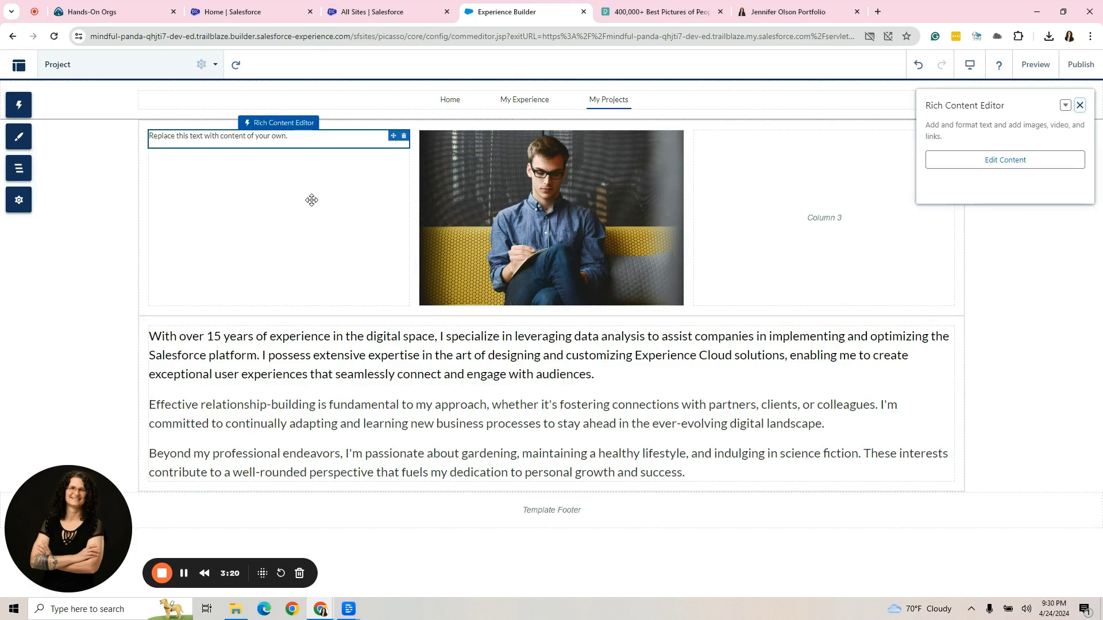
Step: Replace the placeholder text in Column 1 with the library image pexels-pixabay-39866
left_click(305, 137)
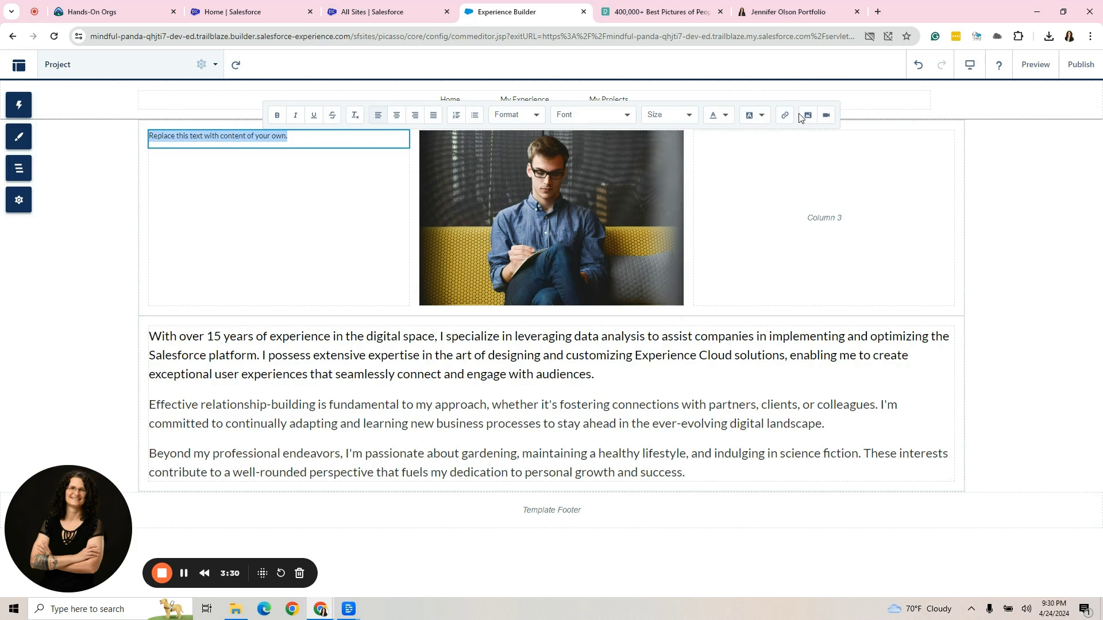
left_click(807, 115)
left_click(537, 199)
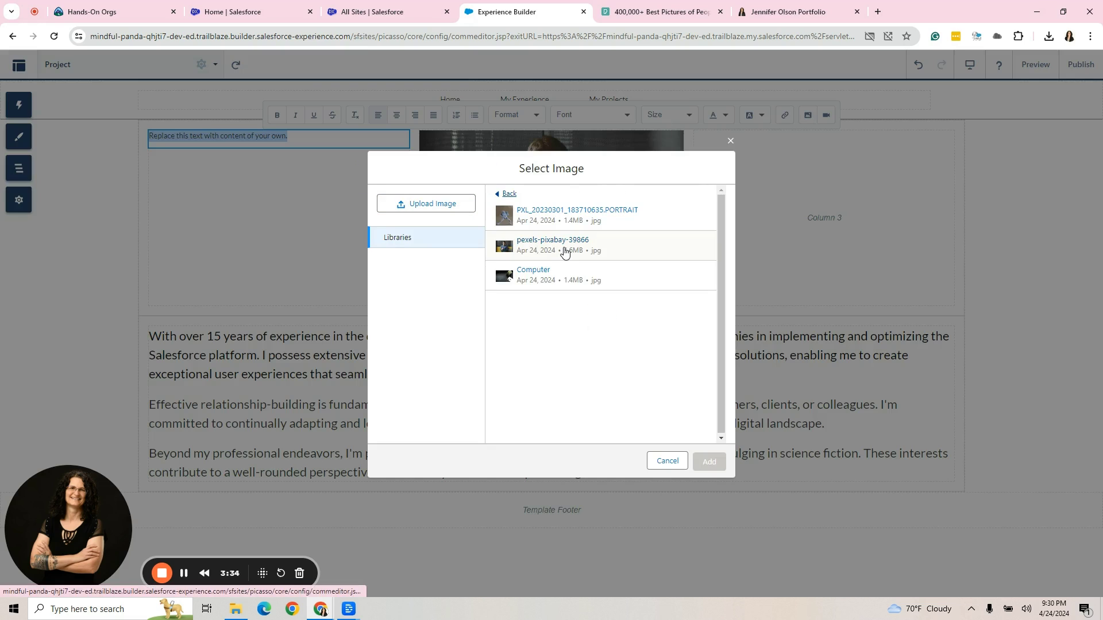
left_click(563, 247)
left_click(715, 472)
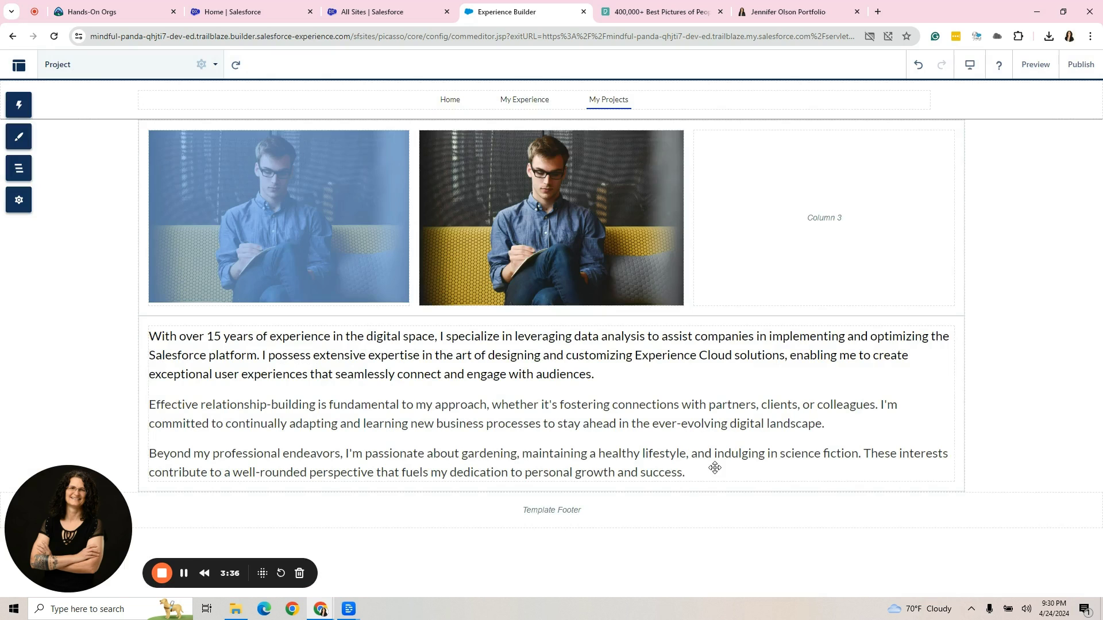
Step: Preview the My Projects page with its two images in the upper section, and return to the builder
left_click(765, 255)
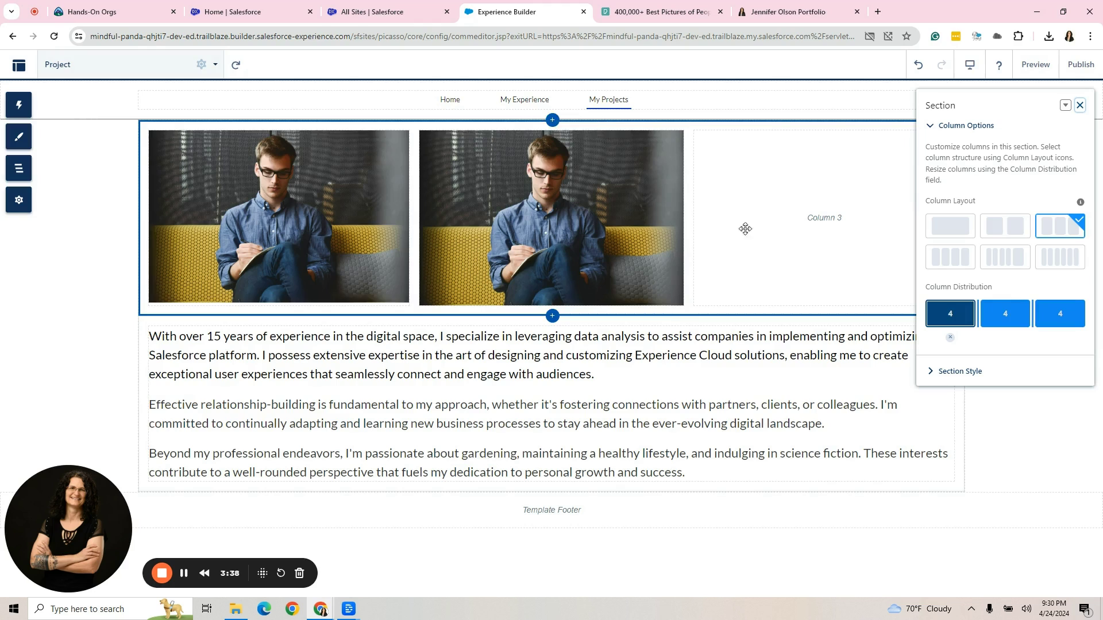
left_click(1034, 64)
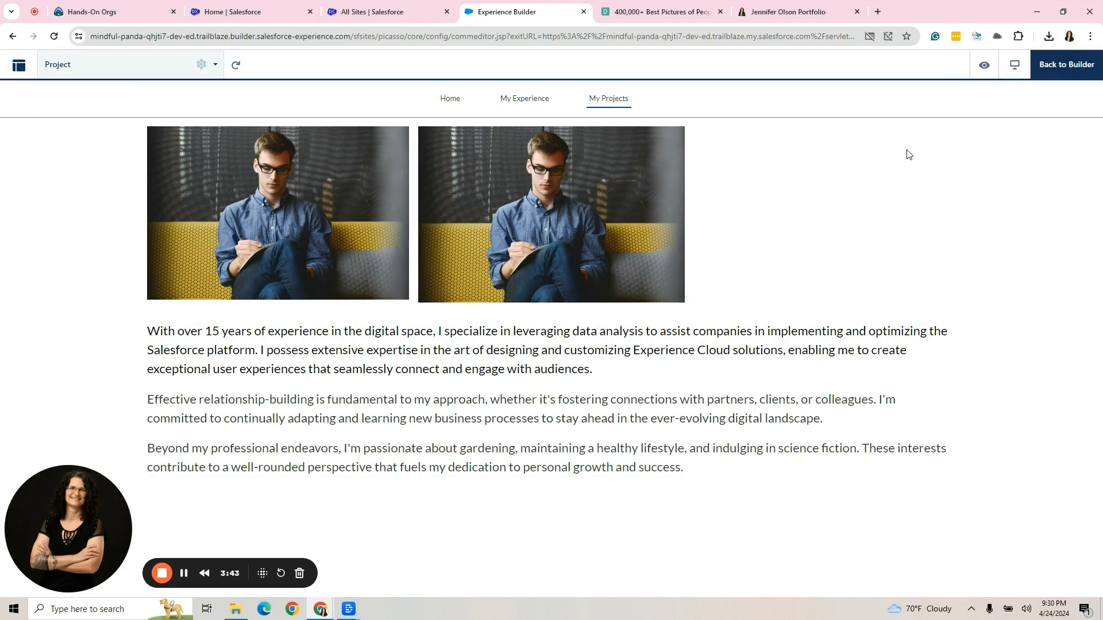
left_click(1067, 65)
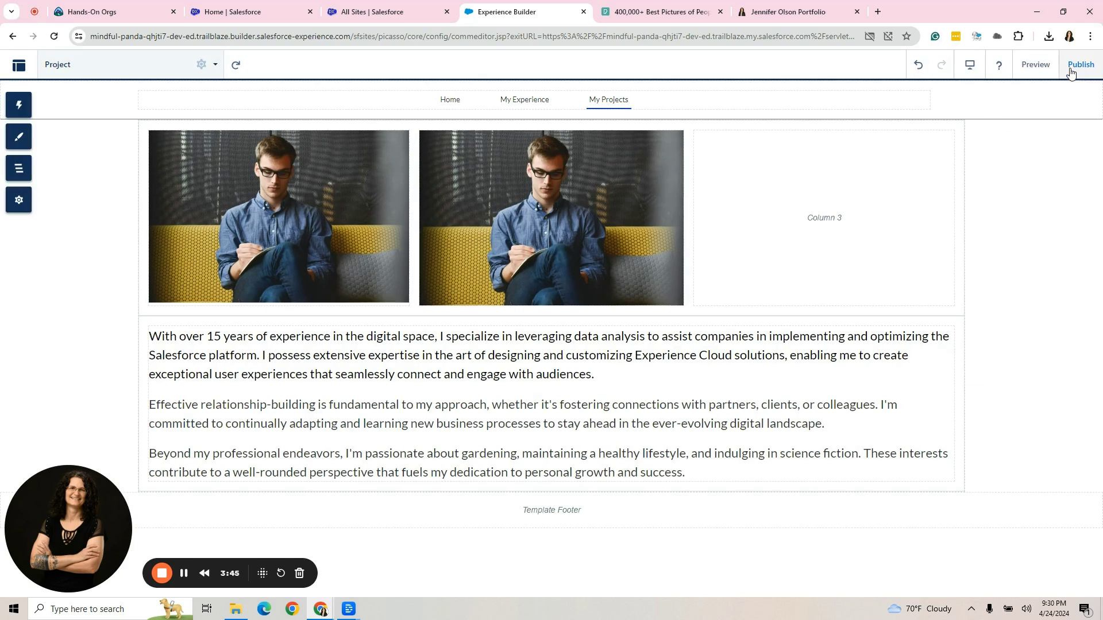
Step: Move the Column 2 image to Column 3, and try the text component in Column 2 before returning it to the lower section
left_click_drag(581, 194, 855, 208)
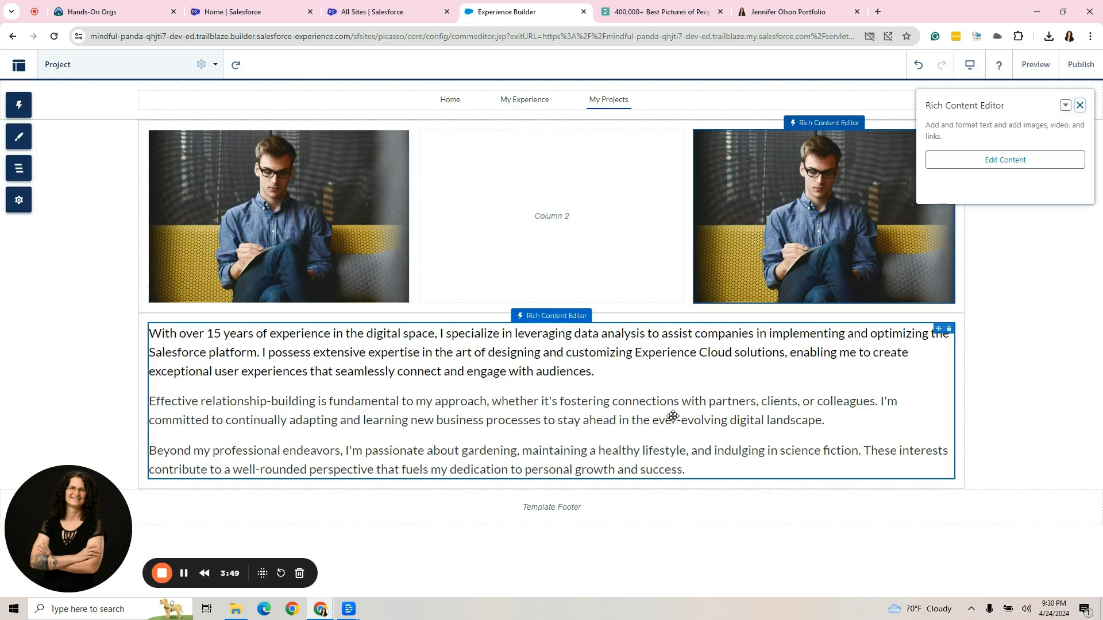
left_click_drag(672, 413, 597, 169)
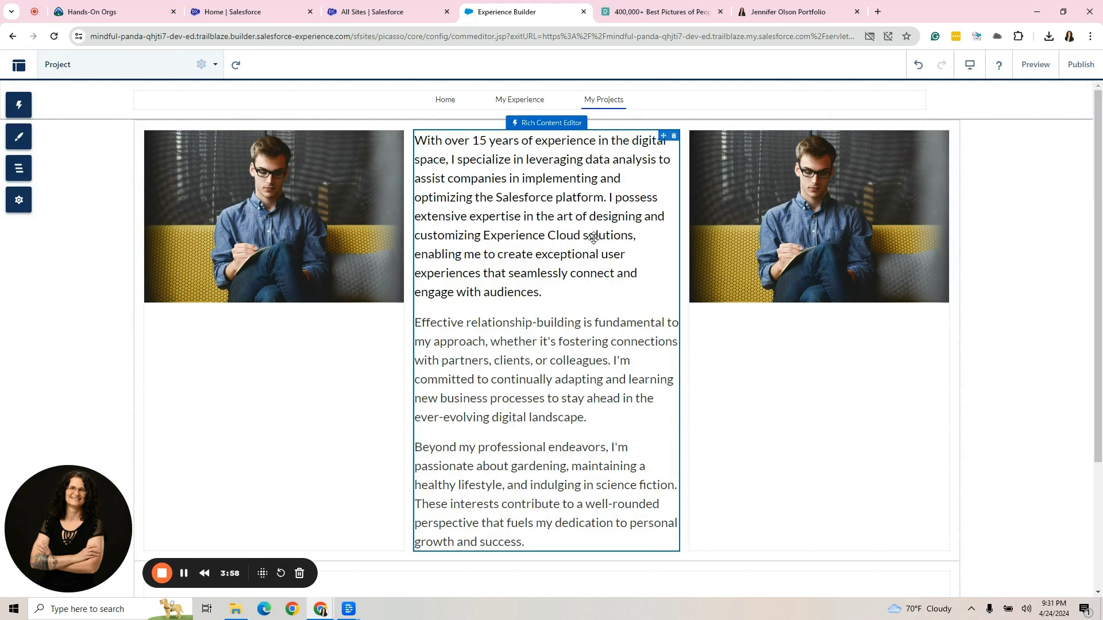
scroll(595, 241, "down", 3)
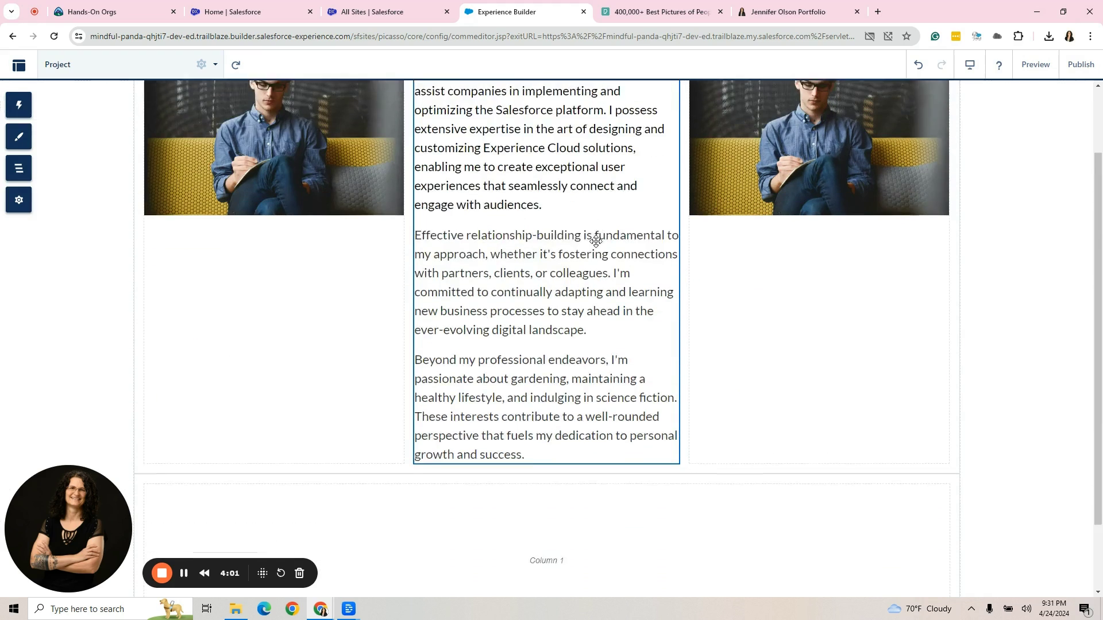
left_click_drag(593, 239, 602, 451)
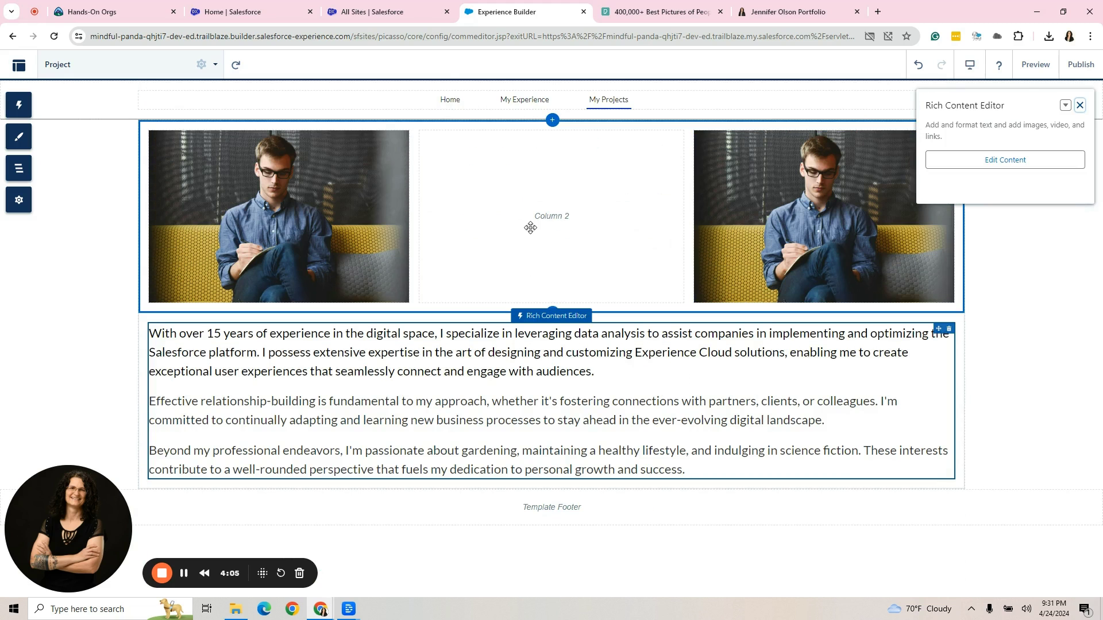
Step: Narrow Column 2 of the upper section so both outer image columns widen equally, and preview the page
left_click(489, 227)
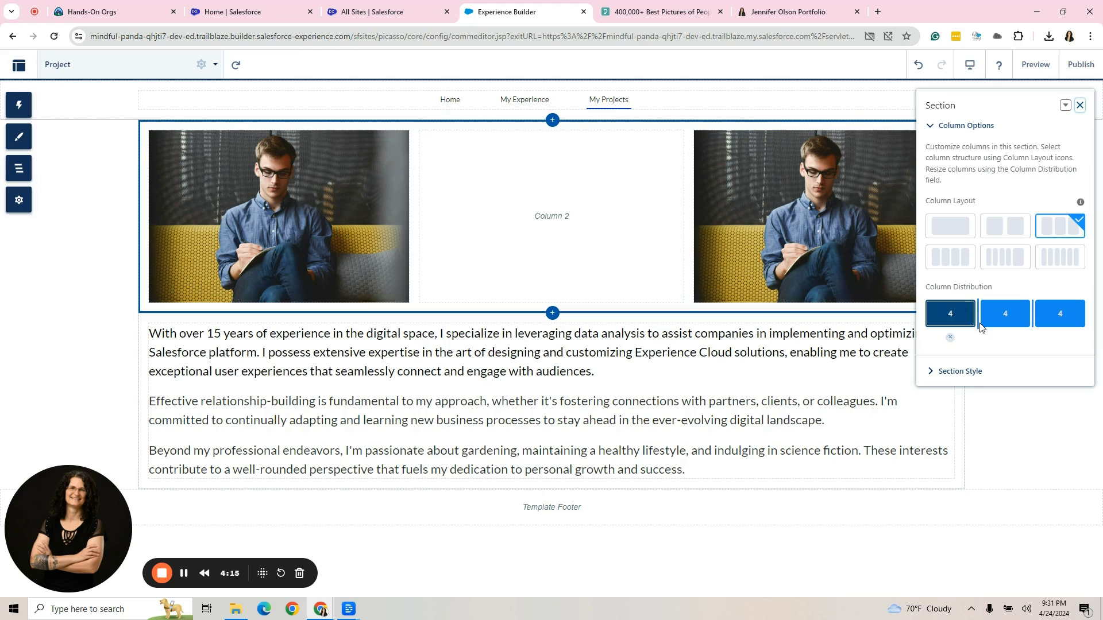
left_click_drag(976, 317, 1024, 319)
left_click(1035, 64)
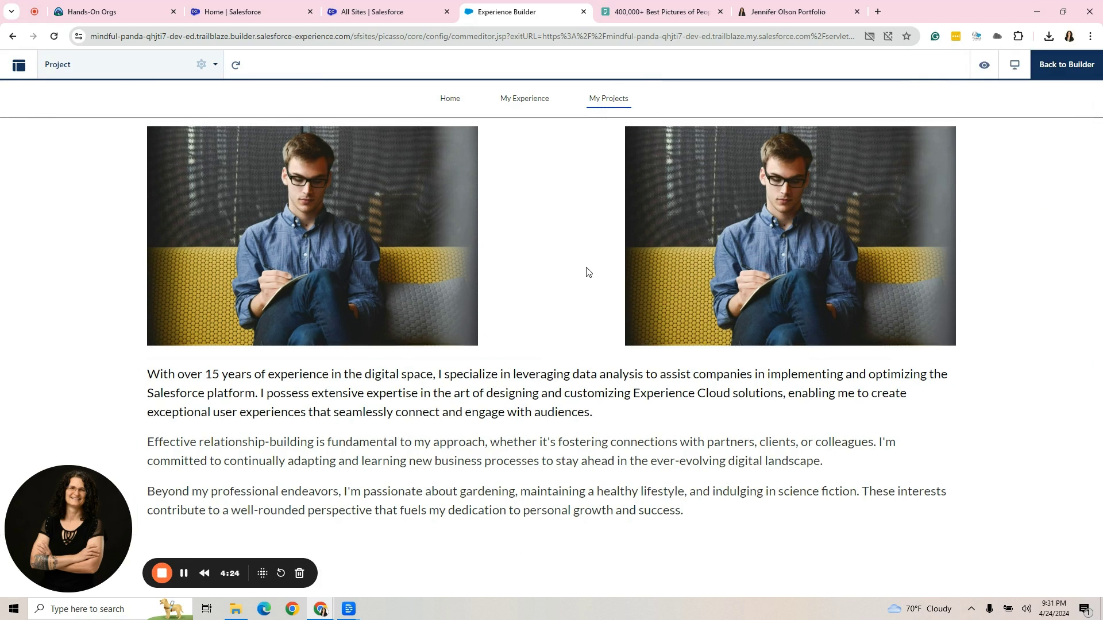
left_click(1059, 64)
left_click(795, 229)
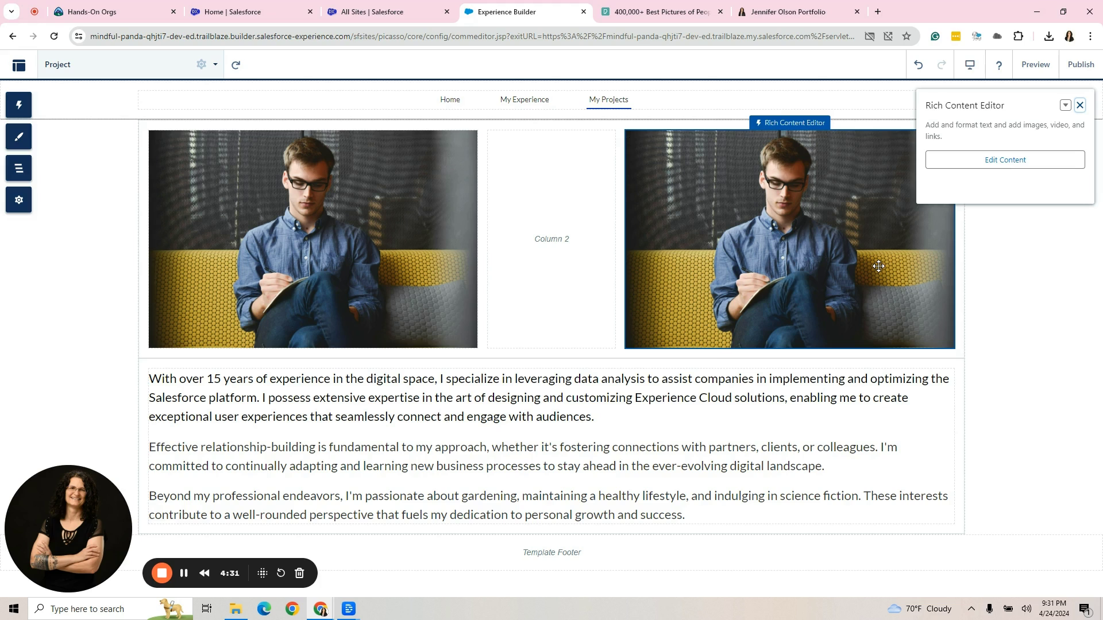
double_click(836, 243)
left_click(808, 175)
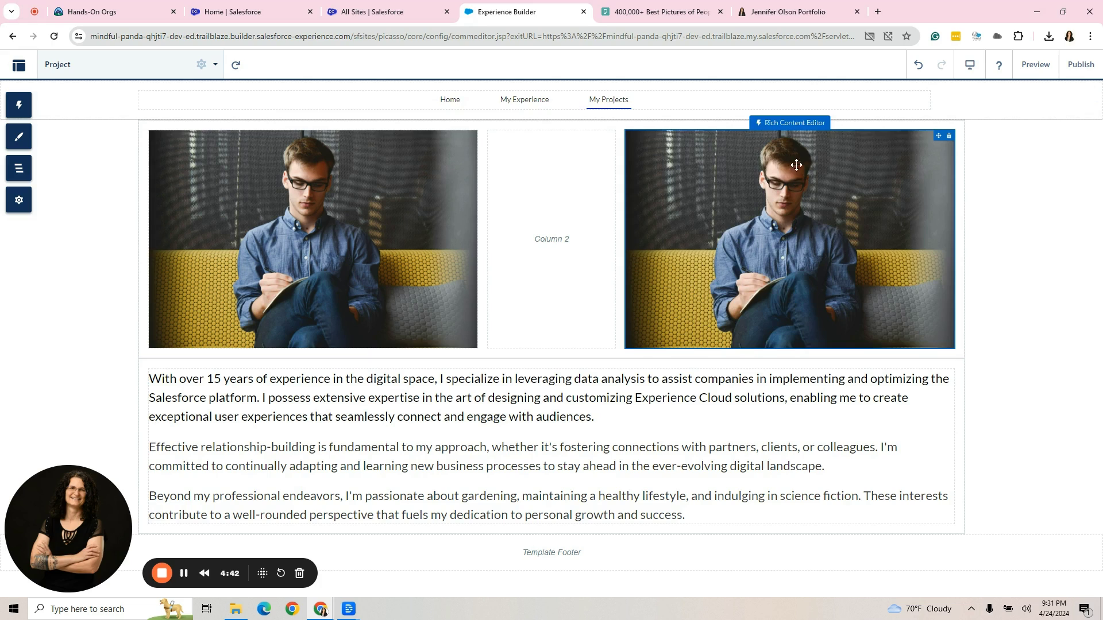
Step: Switch the upper section to a five-column layout and move the two images into Column 2 and Column 4
left_click(722, 127)
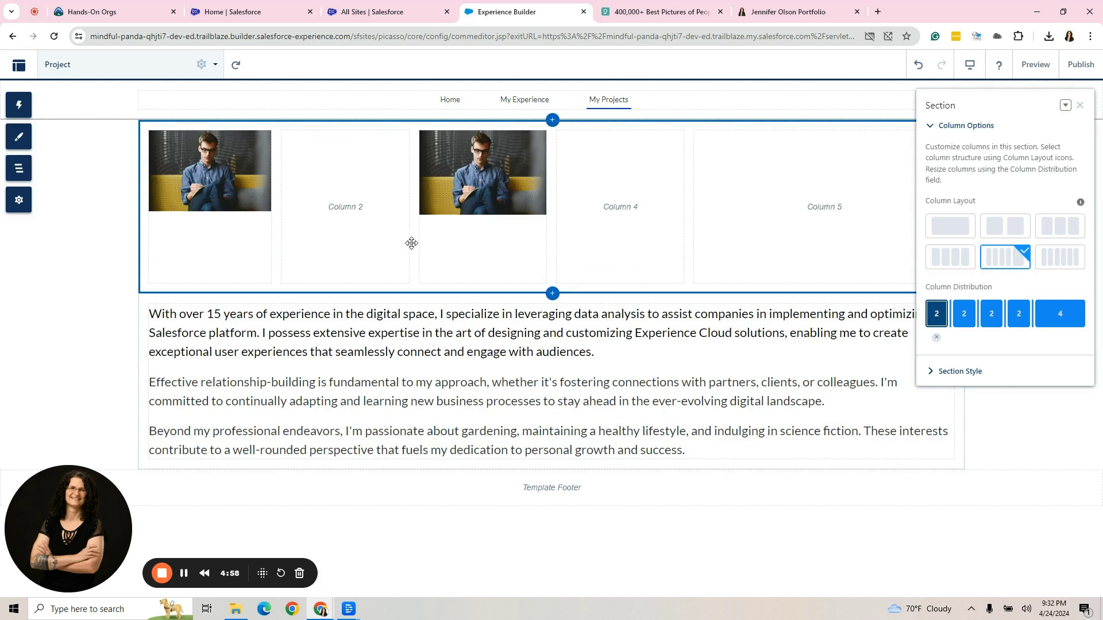
left_click_drag(237, 185, 363, 188)
left_click_drag(446, 179, 597, 180)
Step: Set the upper section's column distribution to 2-2-3-3-2 with the Column 2 image moved to Column 3, and preview the page
left_click(821, 224)
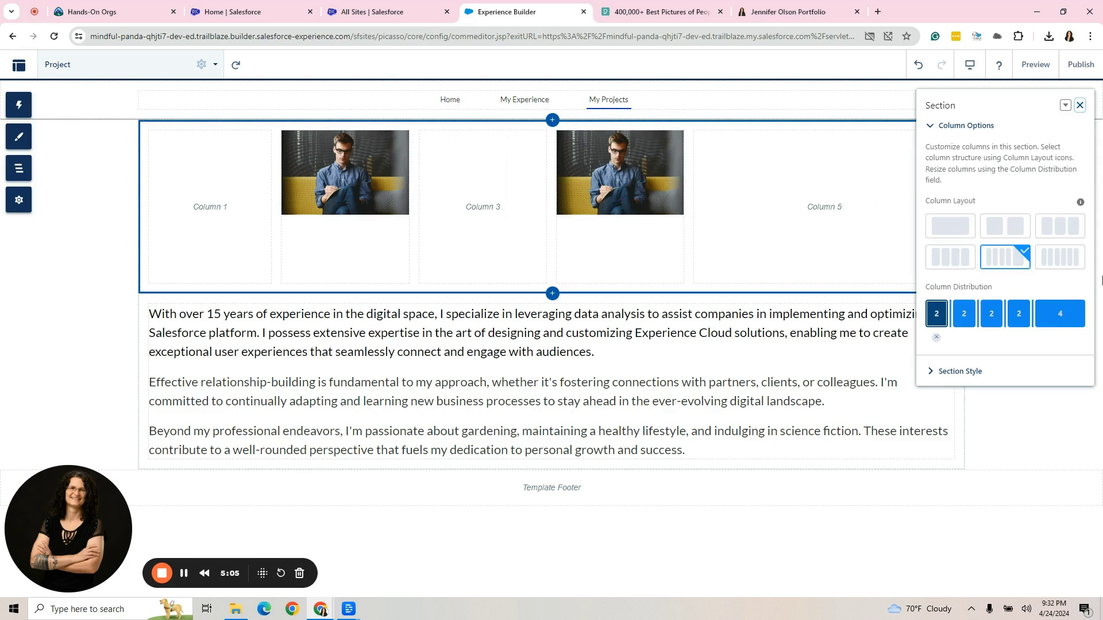
left_click_drag(1032, 315, 1060, 311)
left_click_drag(344, 178, 492, 197)
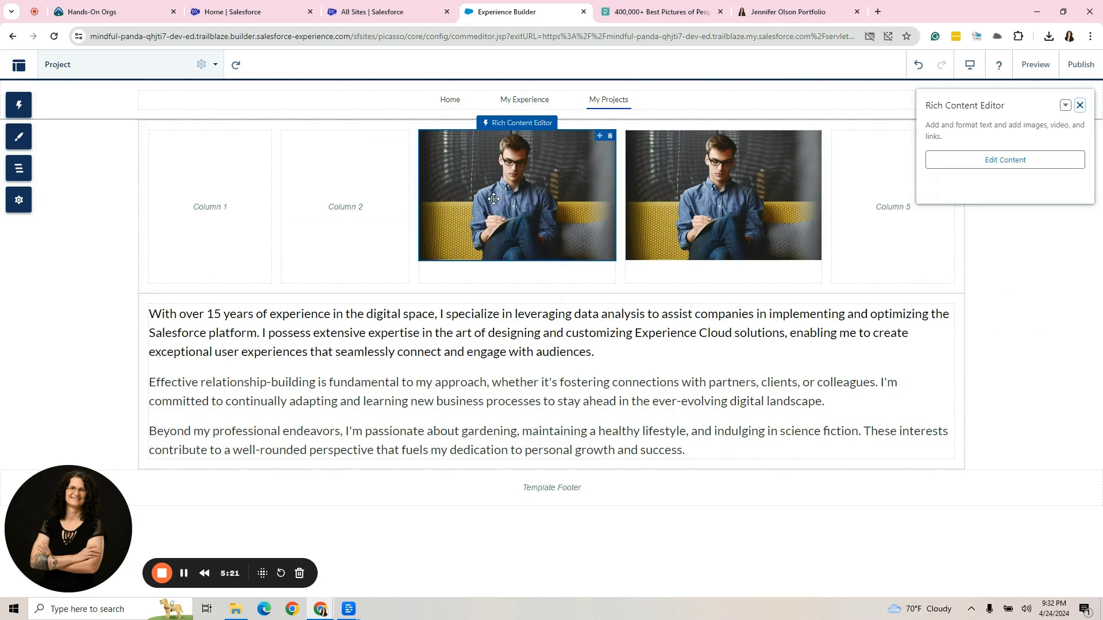
left_click(1035, 65)
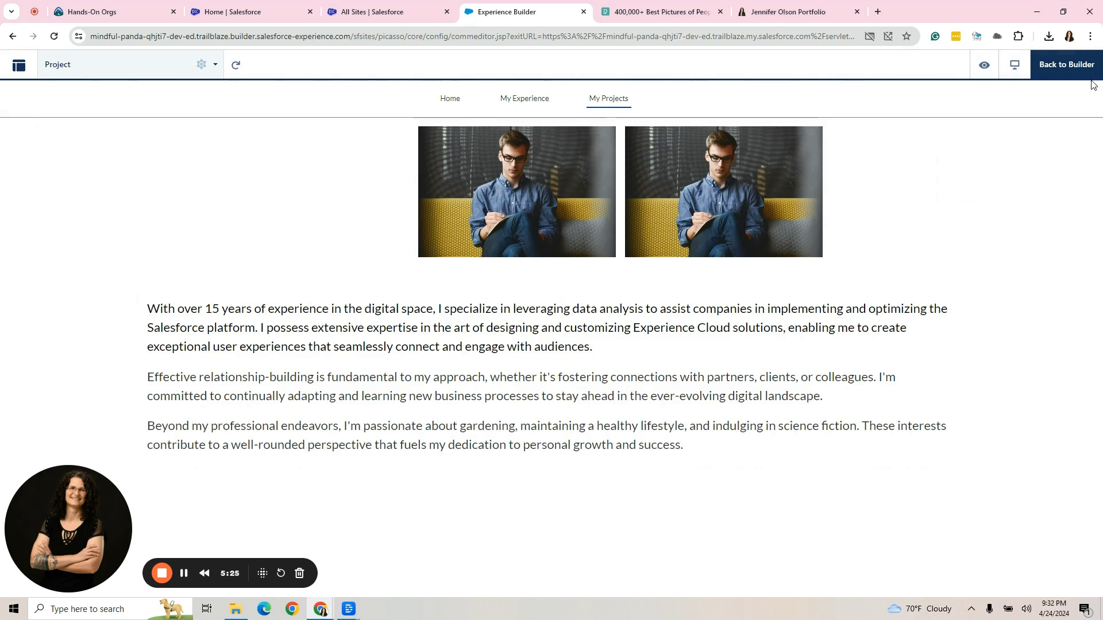
left_click(1066, 64)
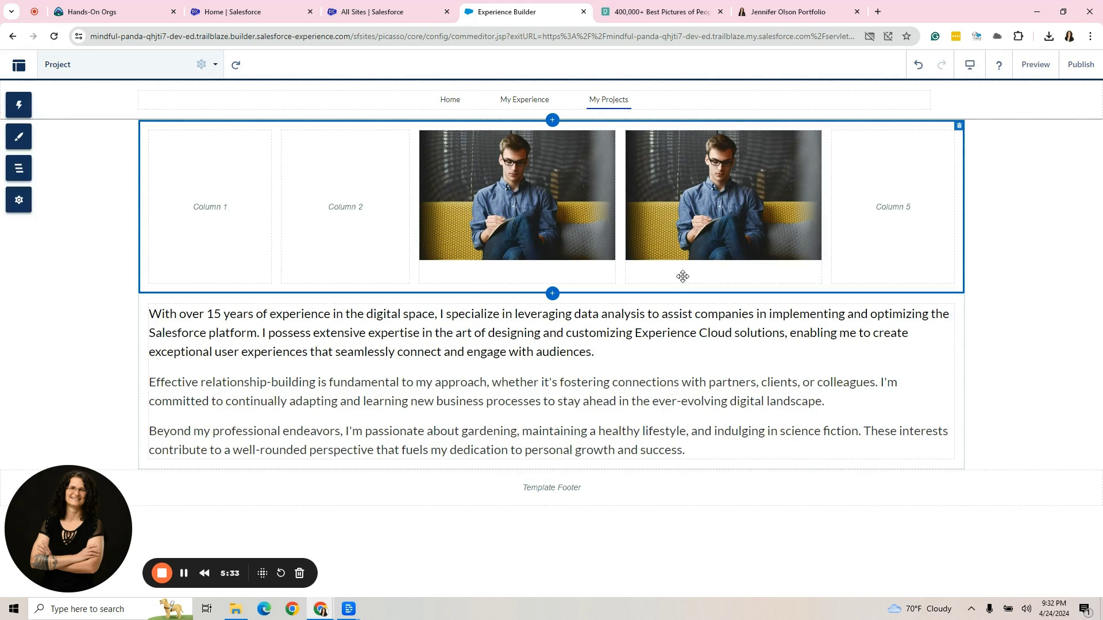
left_click(682, 285)
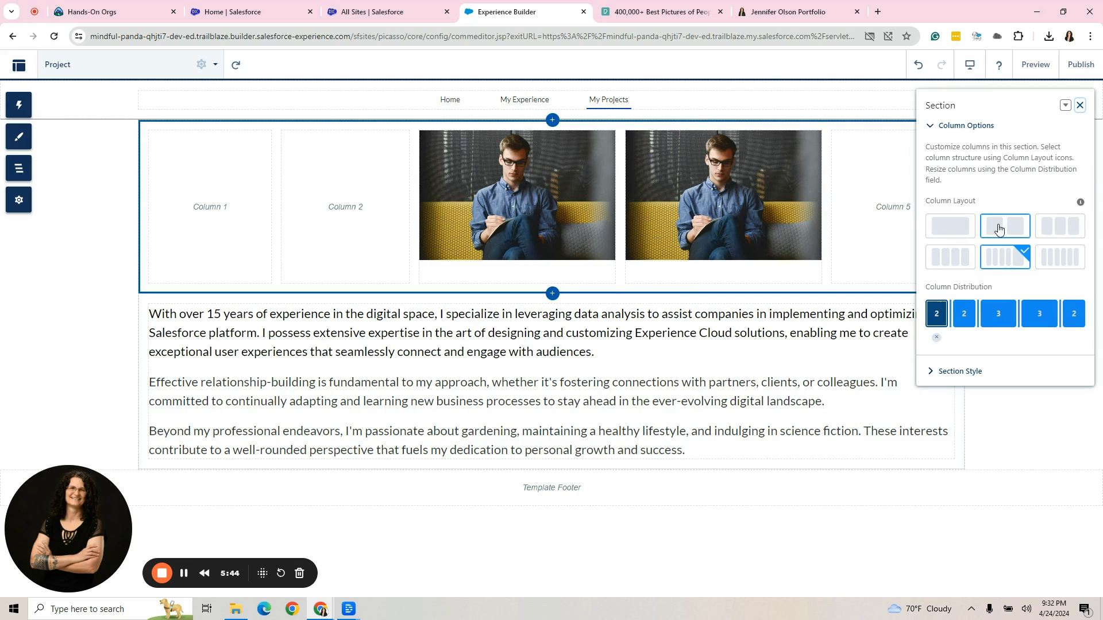
left_click(999, 229)
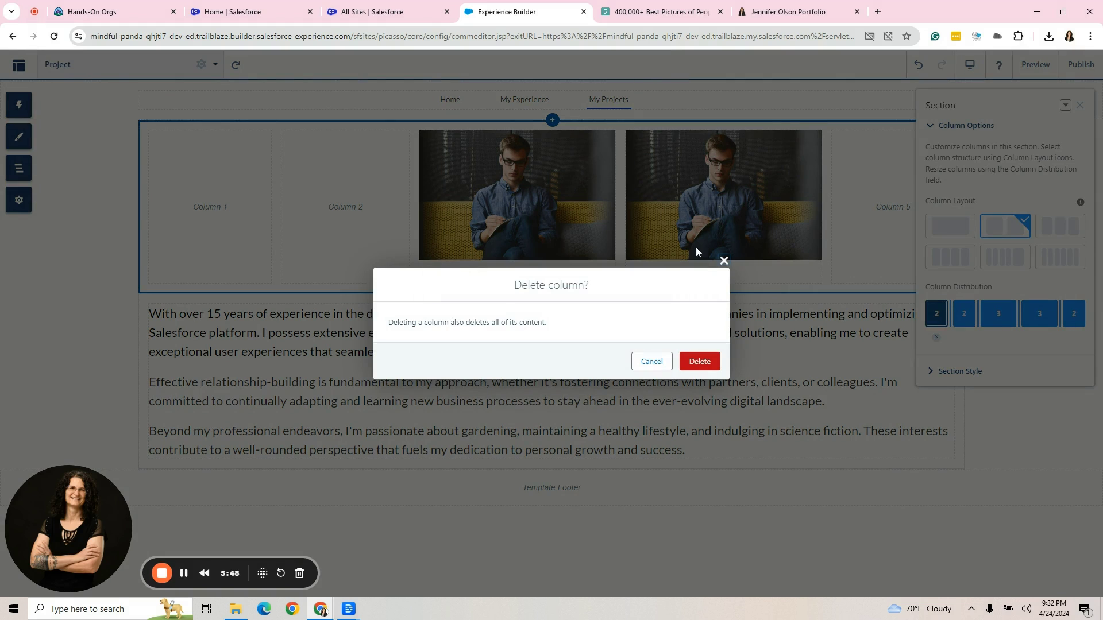
left_click(650, 368)
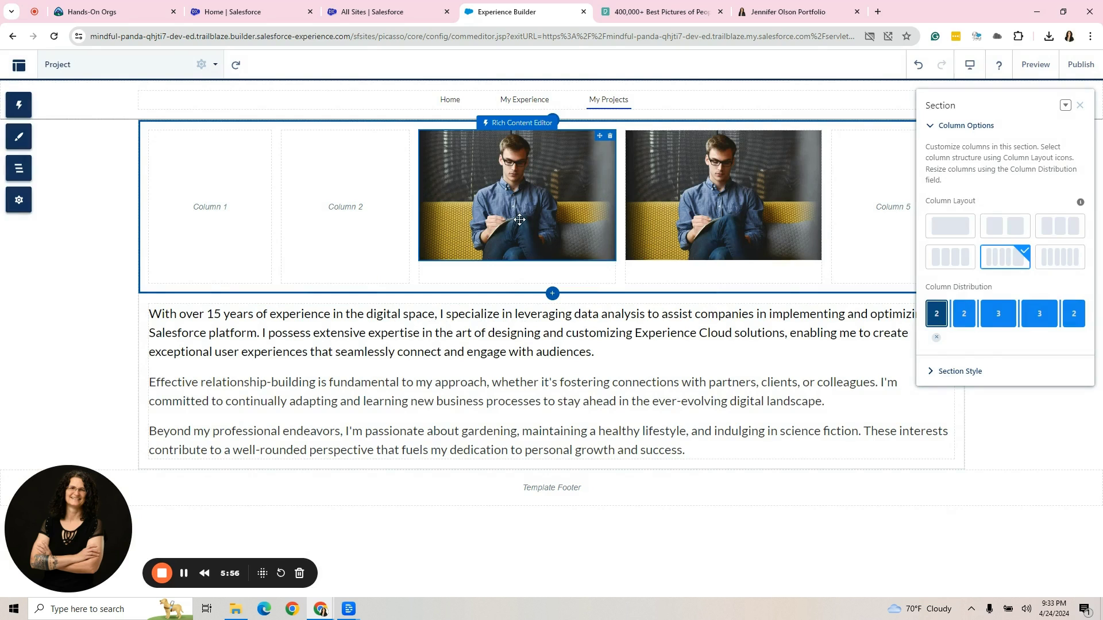
Step: Move the two images into Column 1 and Column 2, and switch the upper section to the two-column layout
left_click_drag(519, 219, 219, 229)
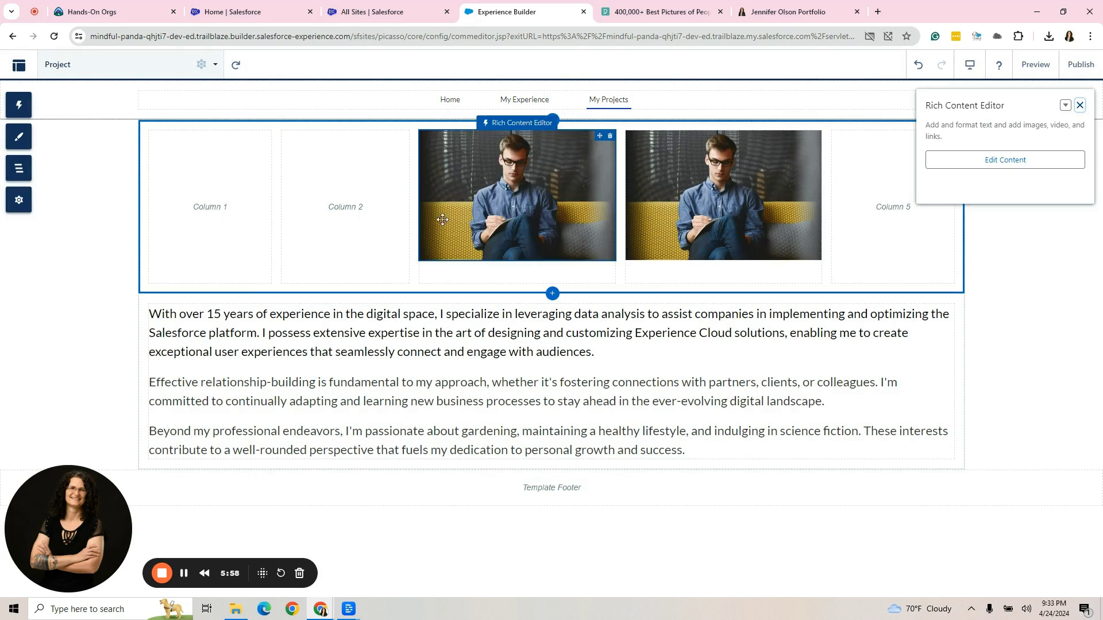
double_click(526, 211)
left_click_drag(686, 178, 309, 204)
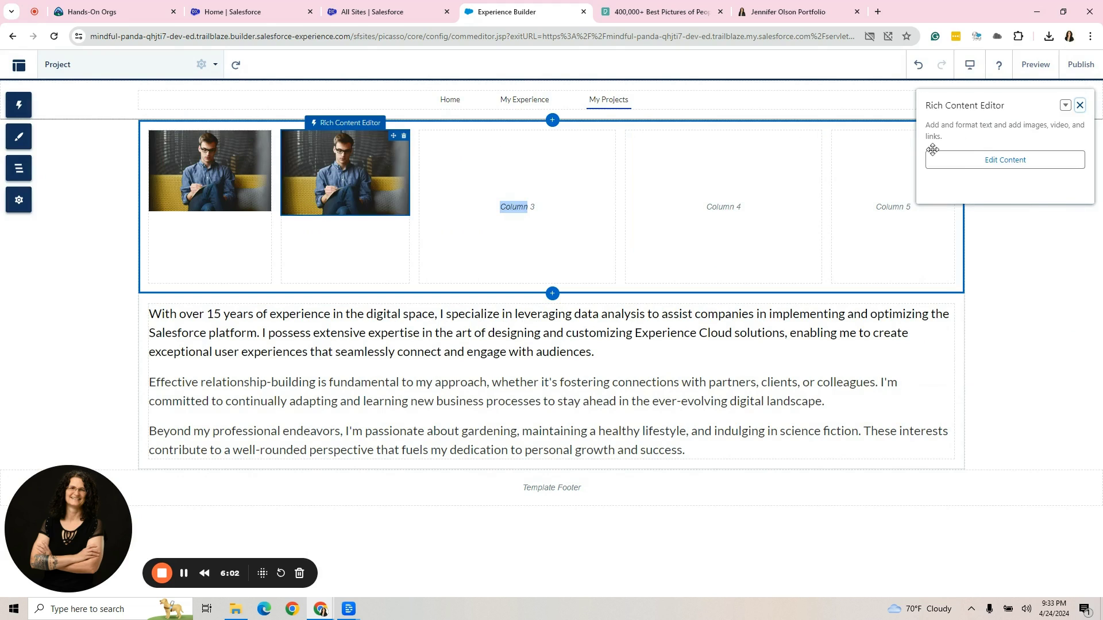
left_click(825, 126)
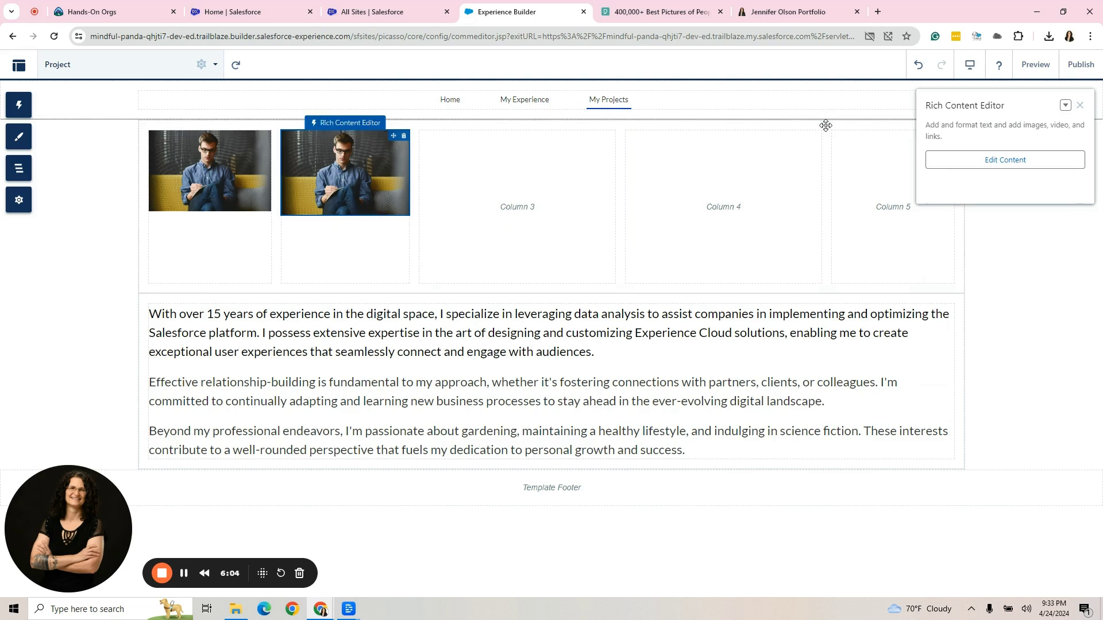
left_click(1014, 230)
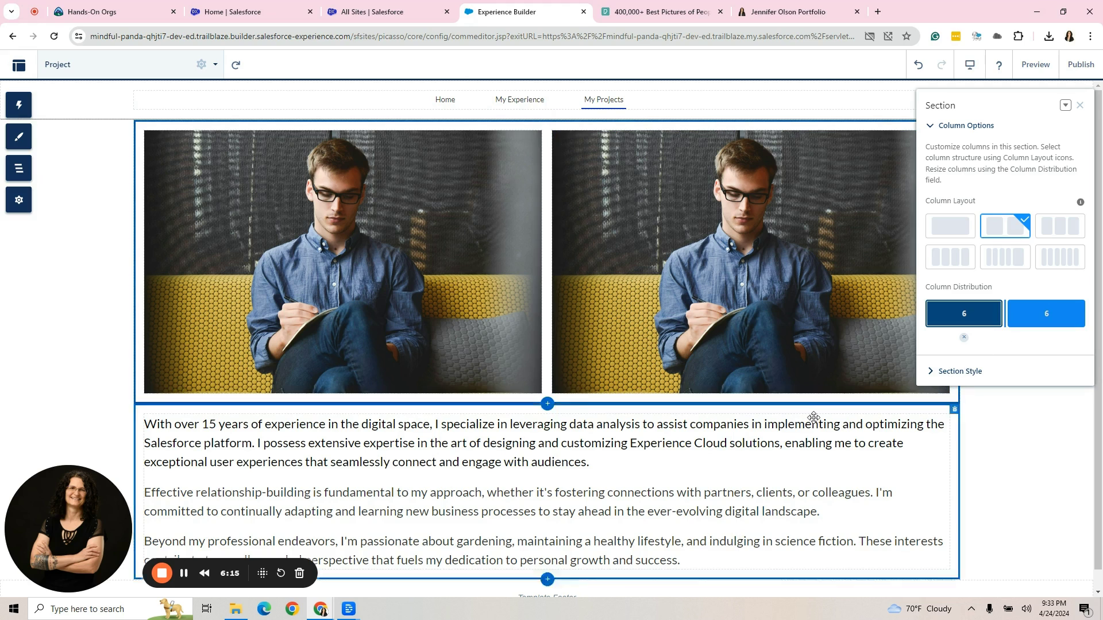
Step: Open the section style settings of the lower text section
left_click(952, 464)
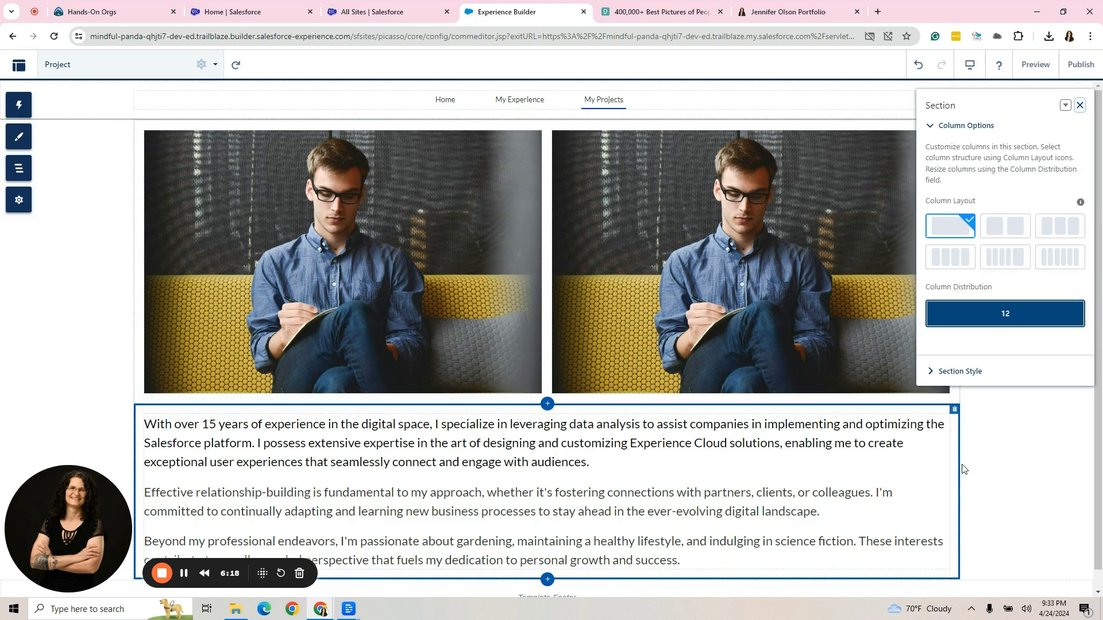
scroll(984, 471, "down", 1)
left_click(933, 372)
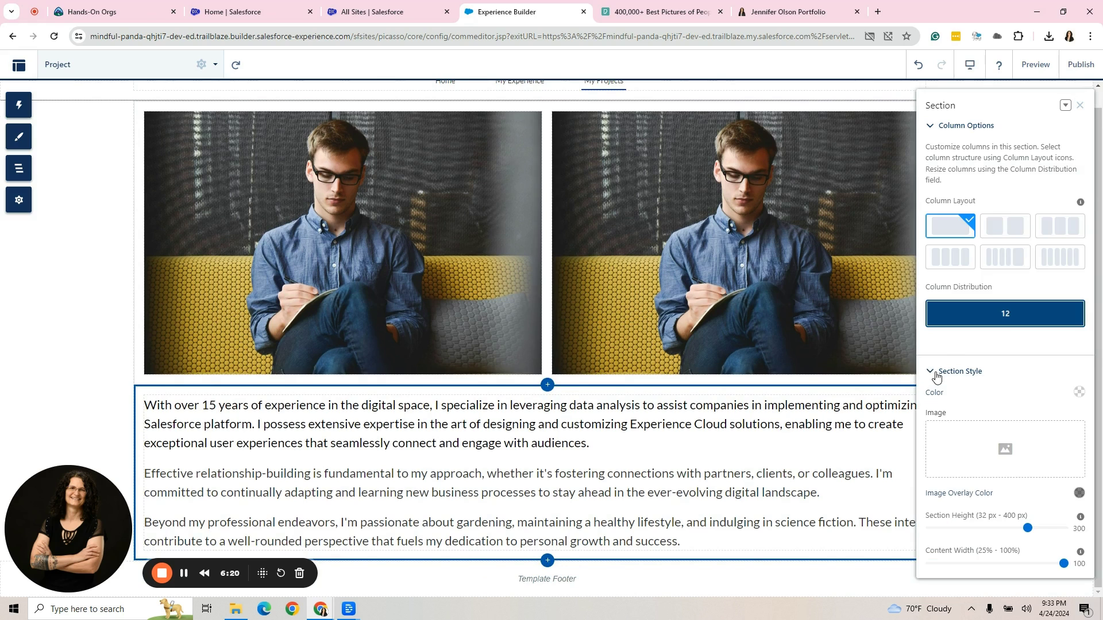
Step: Examine the image and text layout on the Career Development page of the portfolio website, and return to Experience Builder
left_click(784, 13)
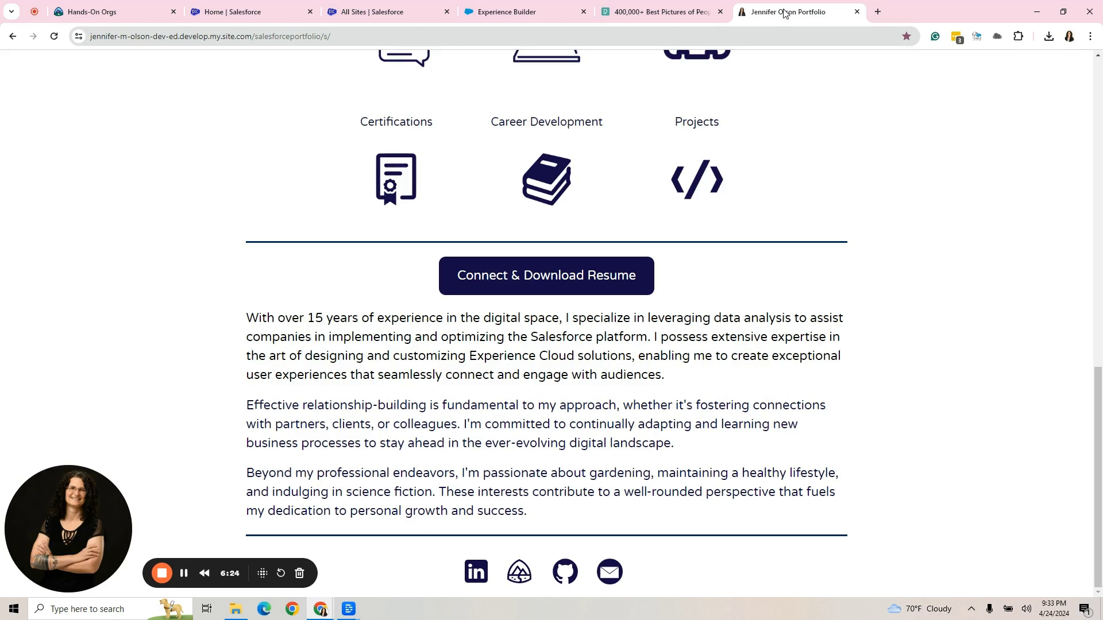
scroll(276, 187, "up", 13)
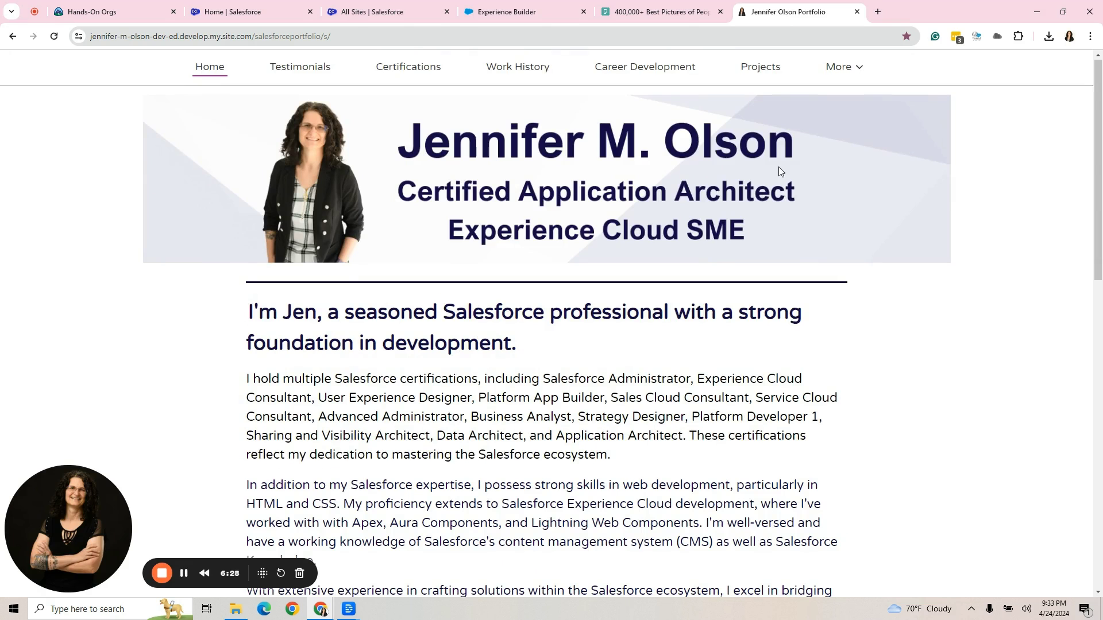
left_click(650, 78)
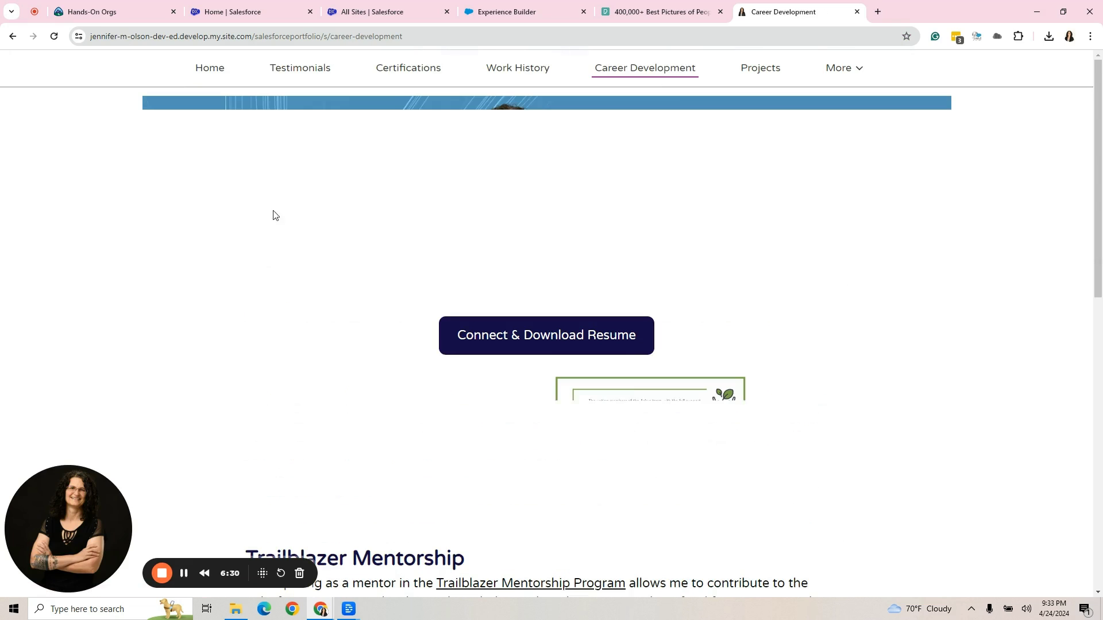
scroll(304, 88, "down", 4)
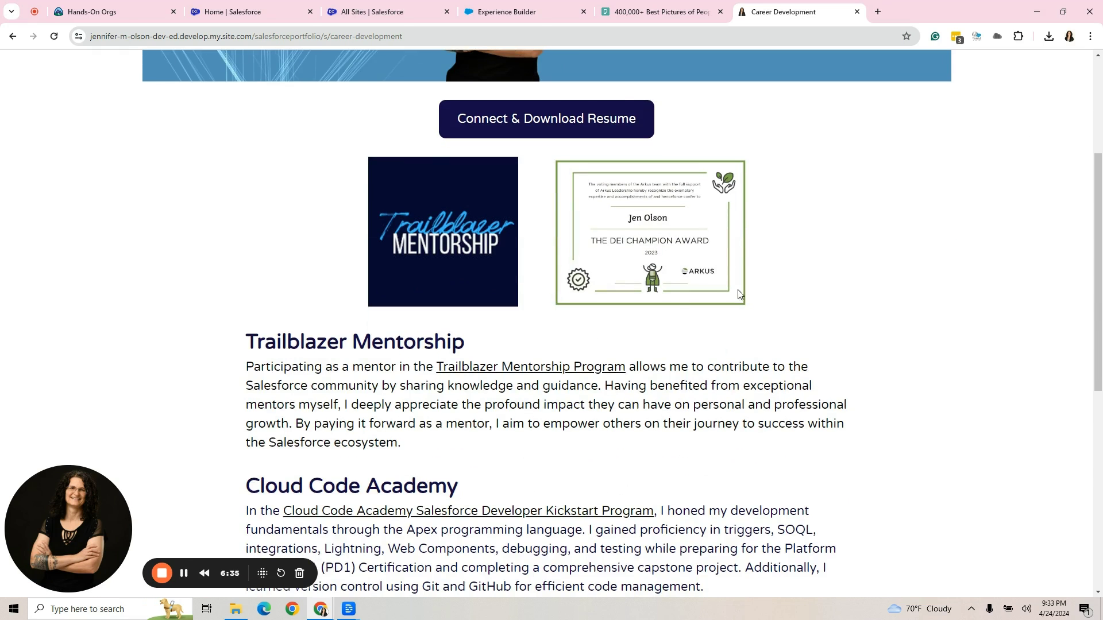
left_click(482, 13)
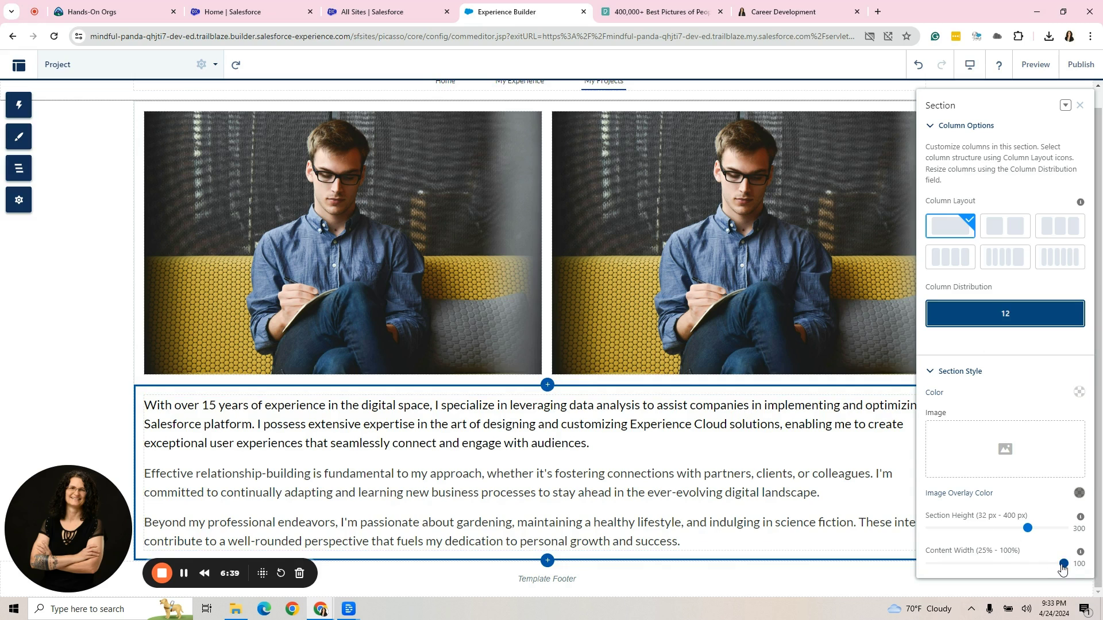
Step: Reduce the lower section's content width so its text spans about three quarters of the section, and preview the page
left_click_drag(1066, 569, 1021, 564)
left_click(564, 380)
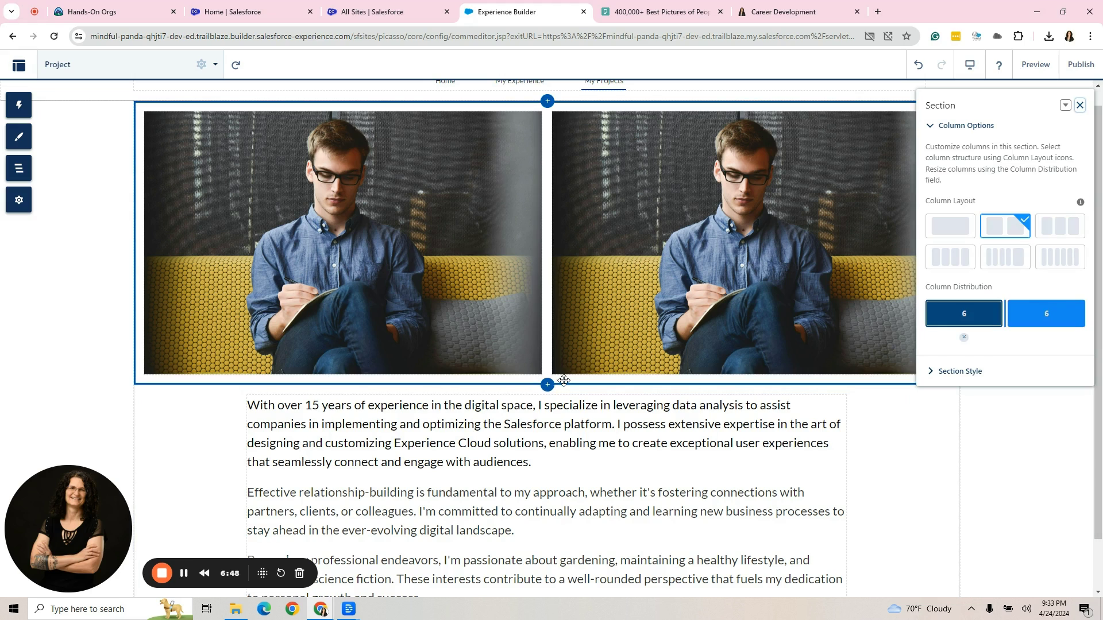
left_click(1043, 65)
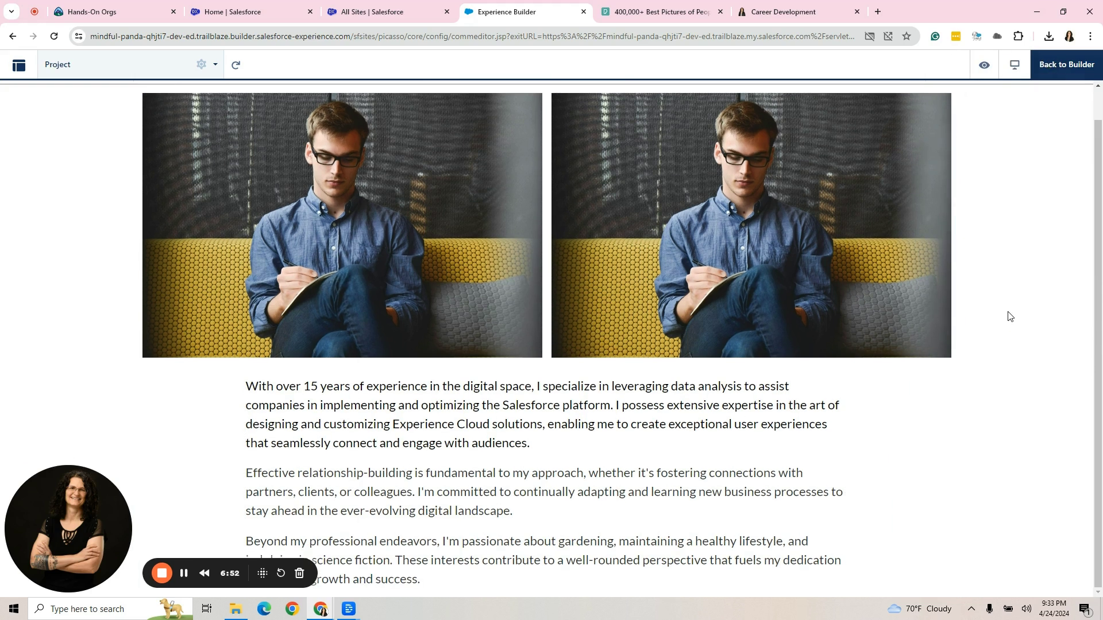
left_click(1070, 76)
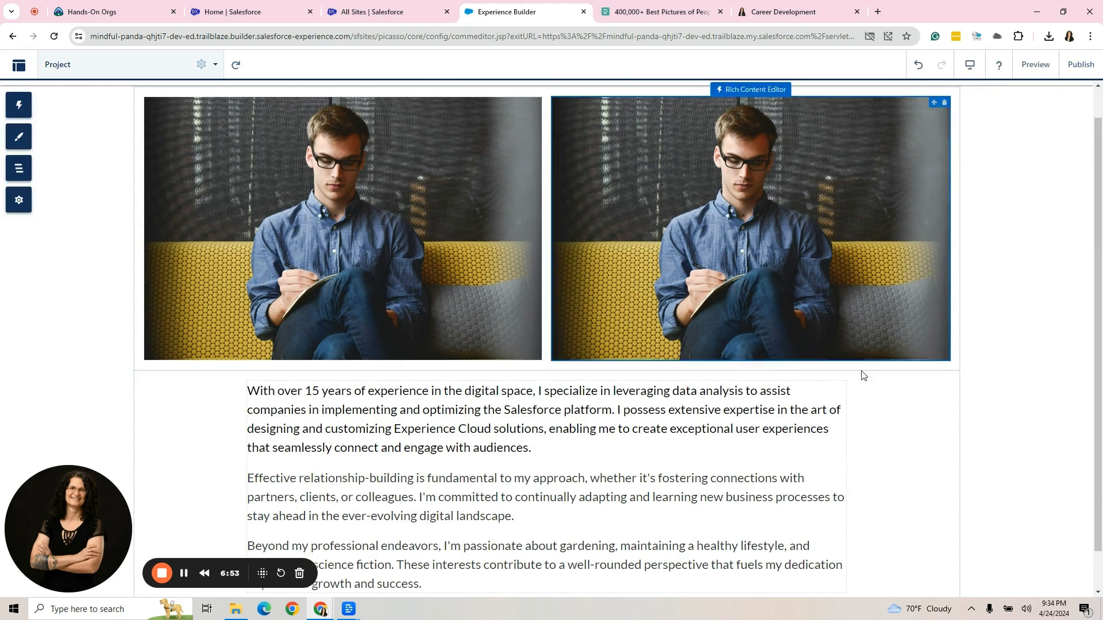
right_click(921, 465)
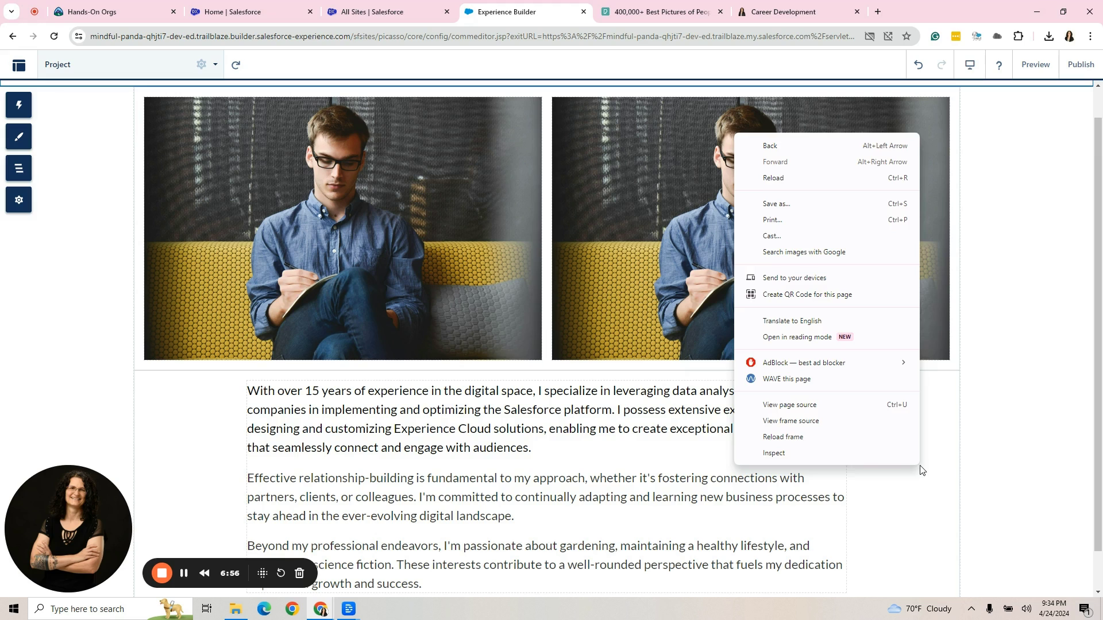
left_click(923, 493)
right_click(937, 496)
left_click(1019, 496)
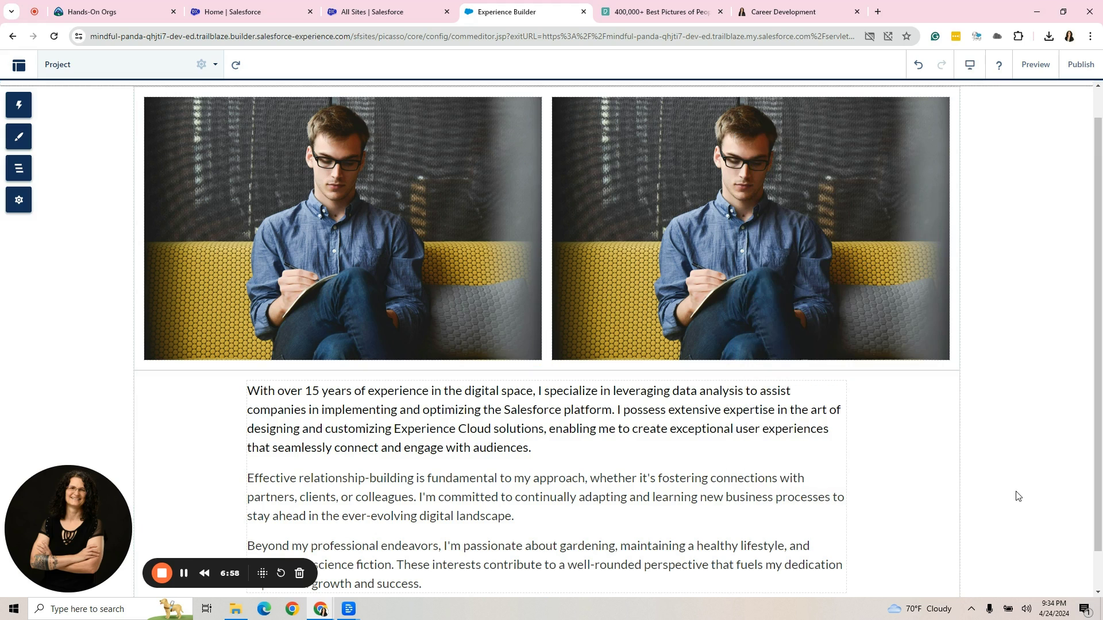
Step: Give the lower text section a red background color in its section style settings
left_click(948, 472)
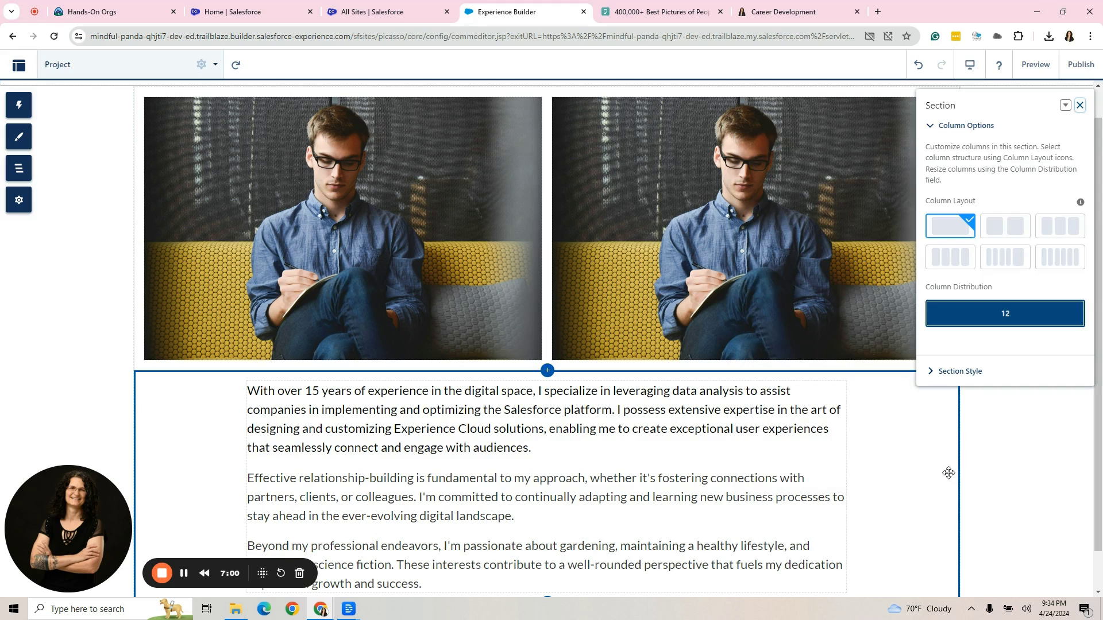
left_click(940, 372)
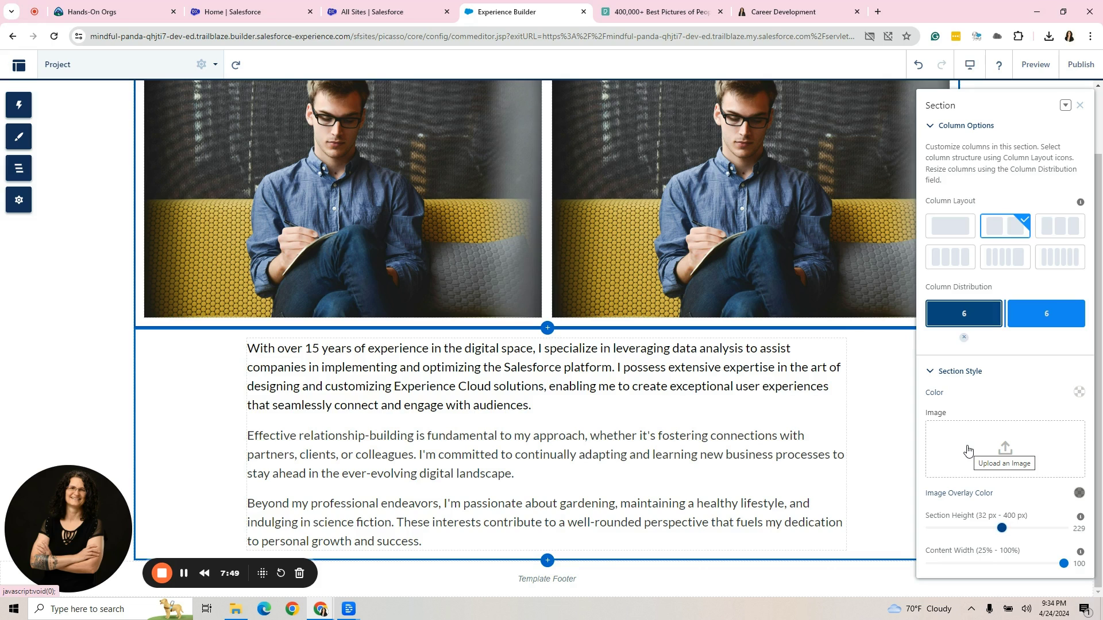
key("ctrl+z")
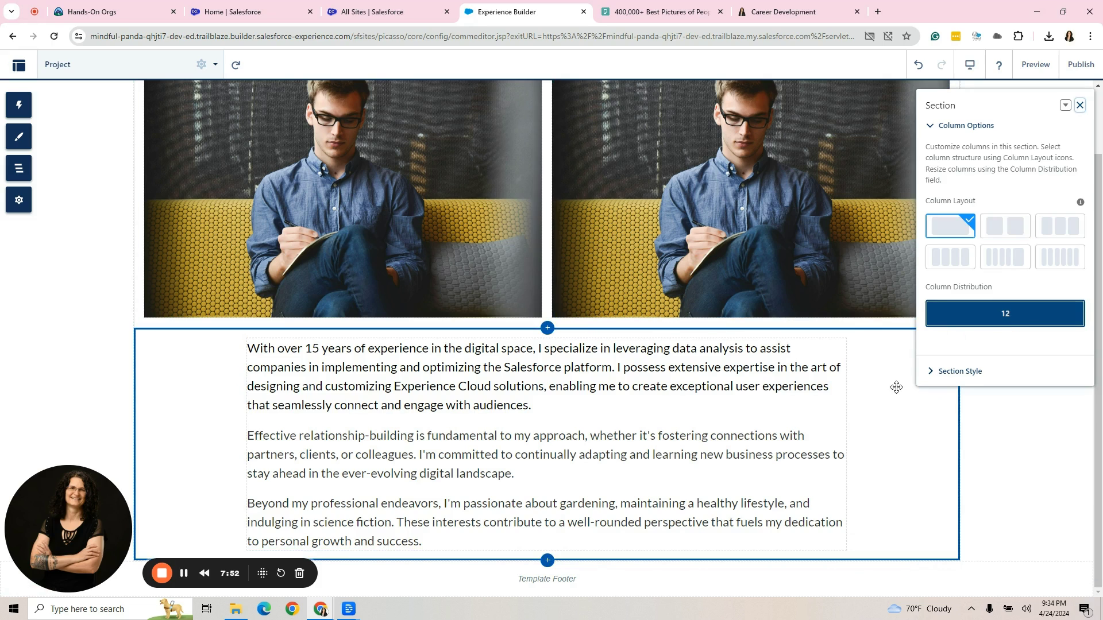
left_click(951, 372)
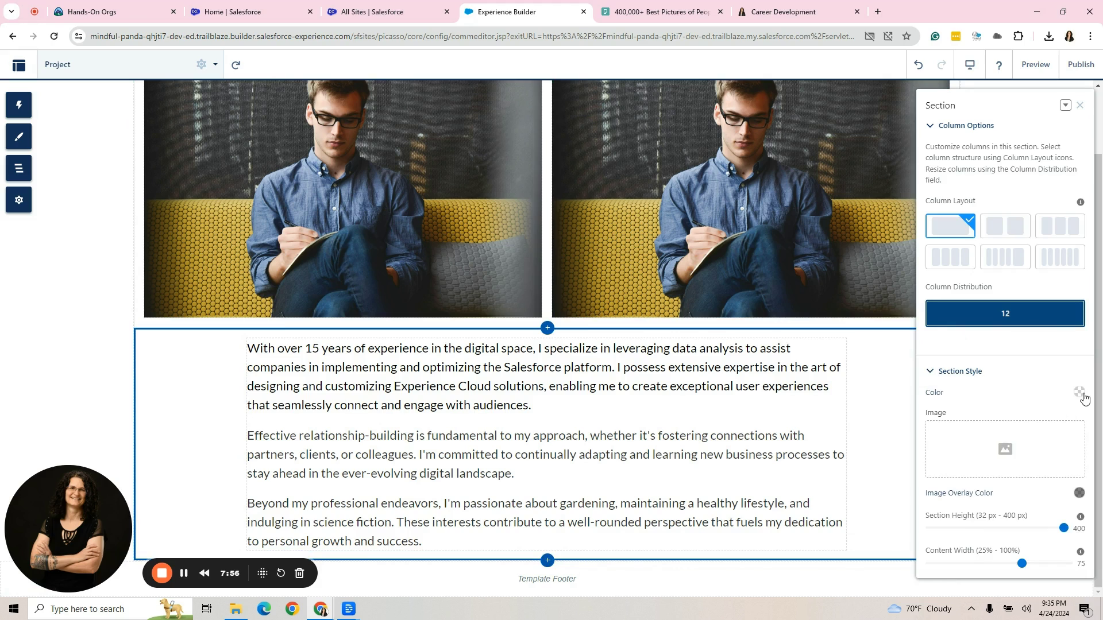
left_click(1079, 393)
left_click(1030, 414)
left_click(33, 415)
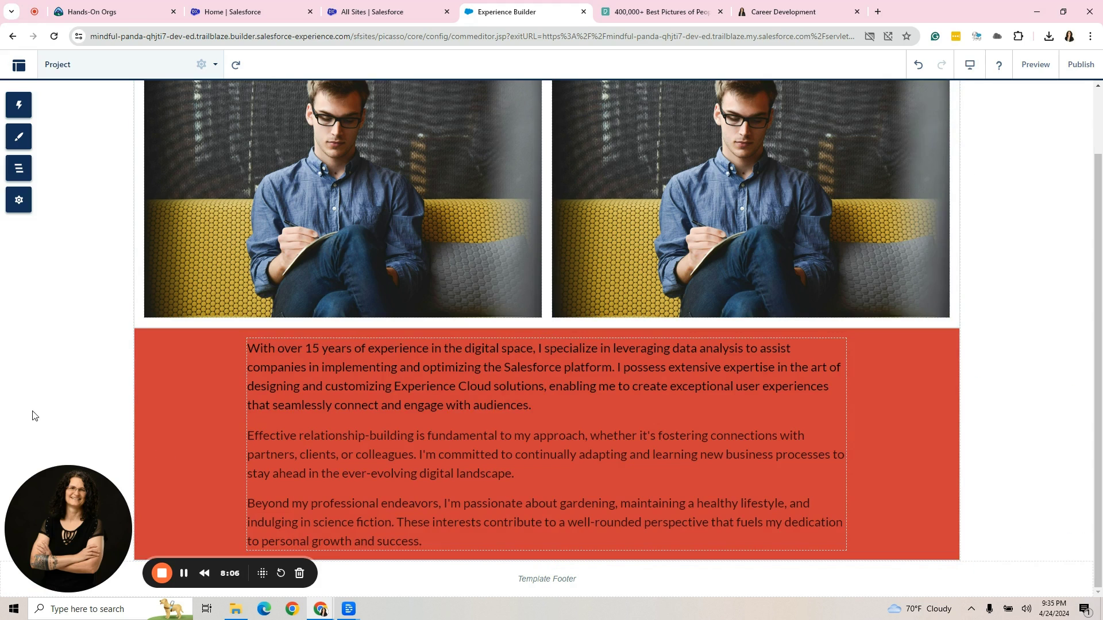
Step: Preview the My Projects page with its red text section and return to editing
scroll(44, 372, "up", 2)
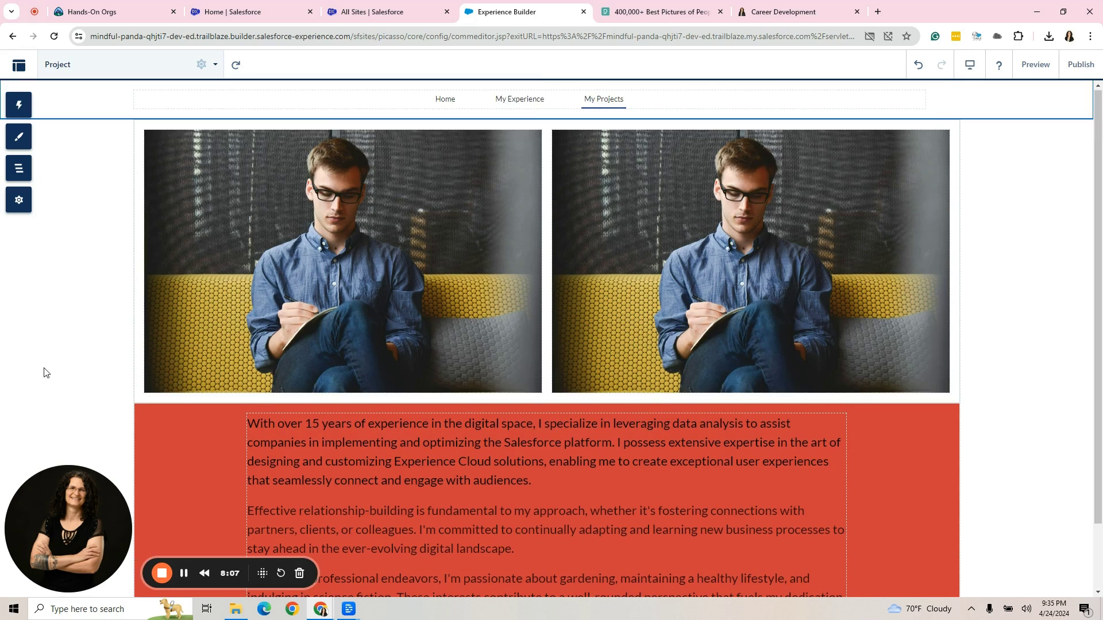
left_click(1035, 64)
scroll(1049, 311, "down", 1)
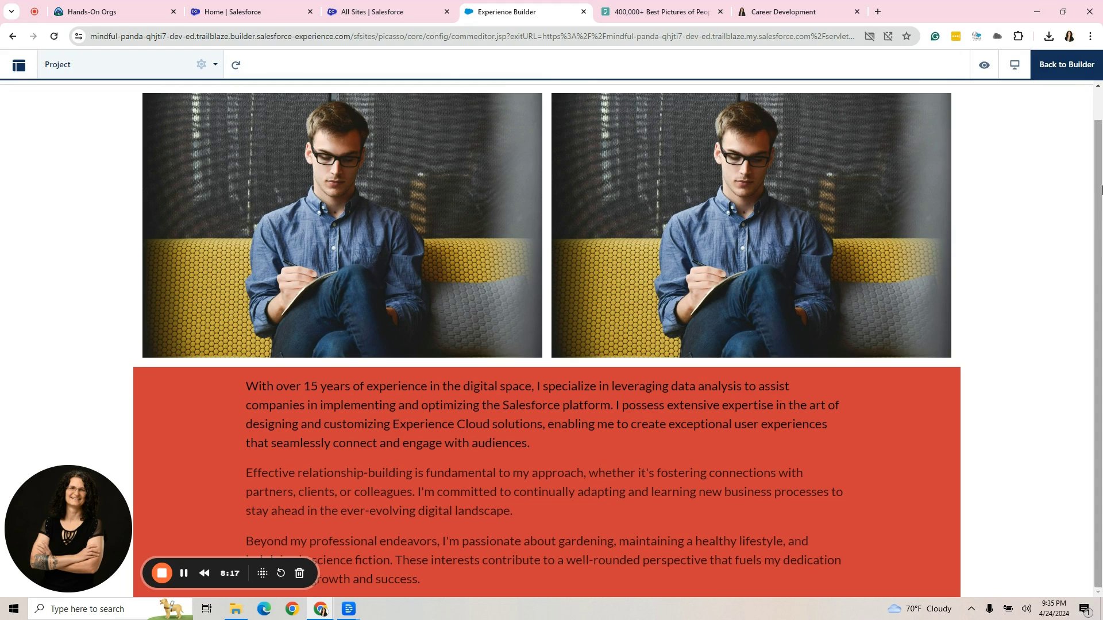
left_click(1065, 63)
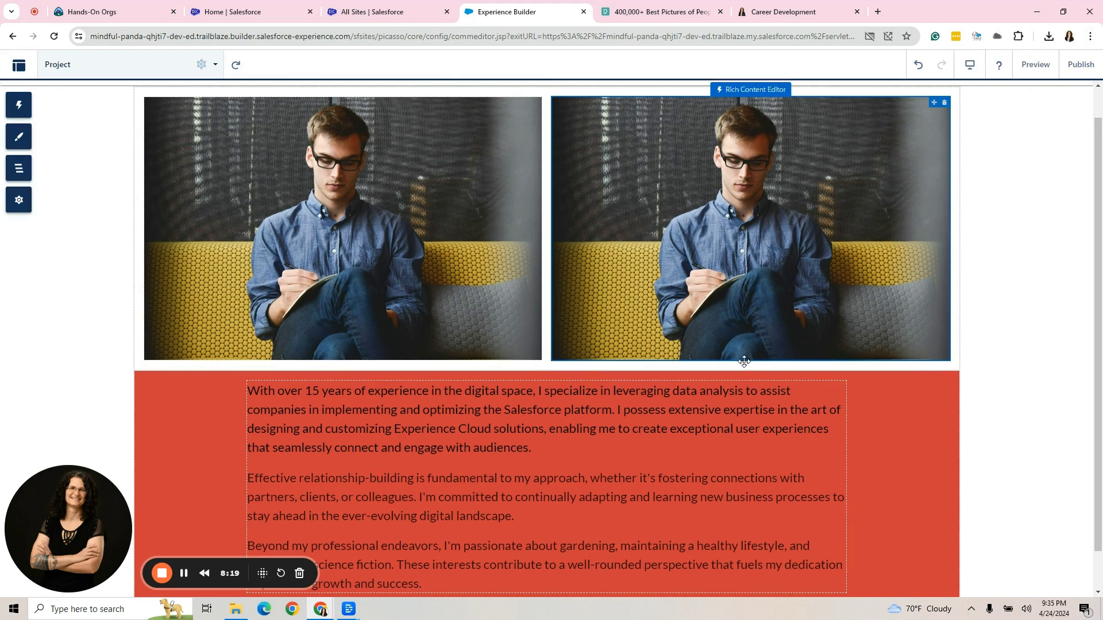
Step: Add a new section below the text section and give it the five-column layout
scroll(971, 526, "down", 2)
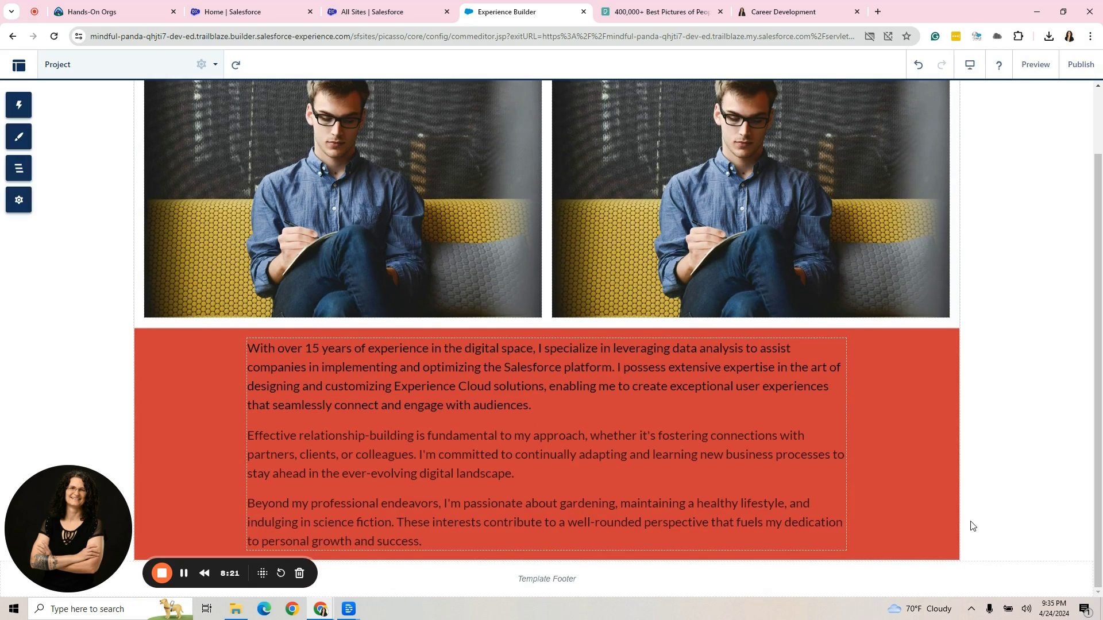
scroll(545, 558, "up", 2)
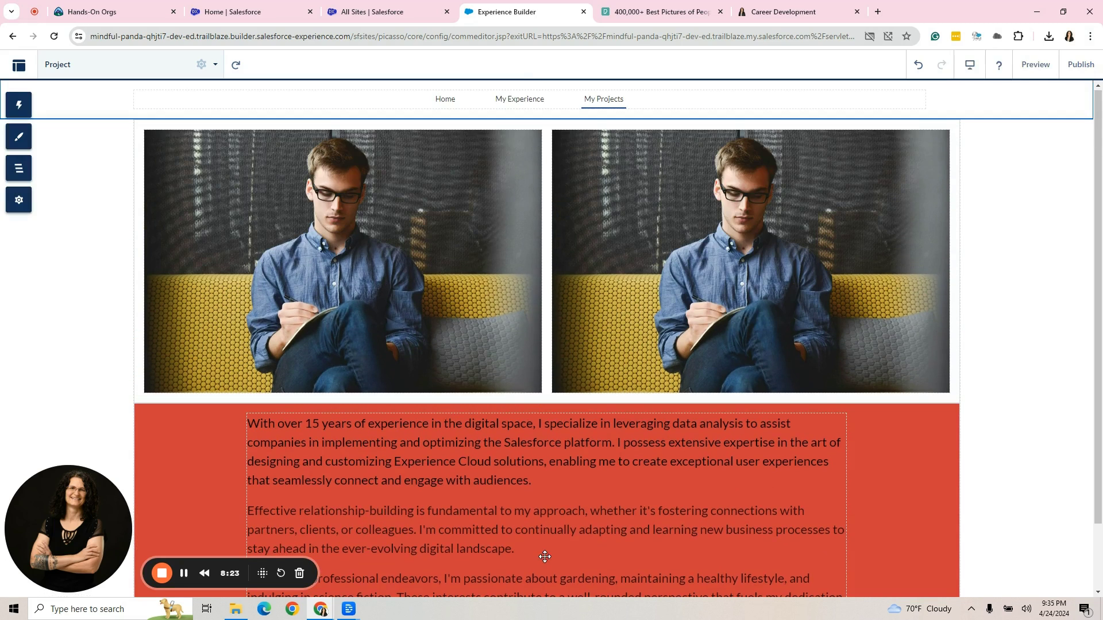
scroll(545, 534, "down", 2)
left_click(548, 560)
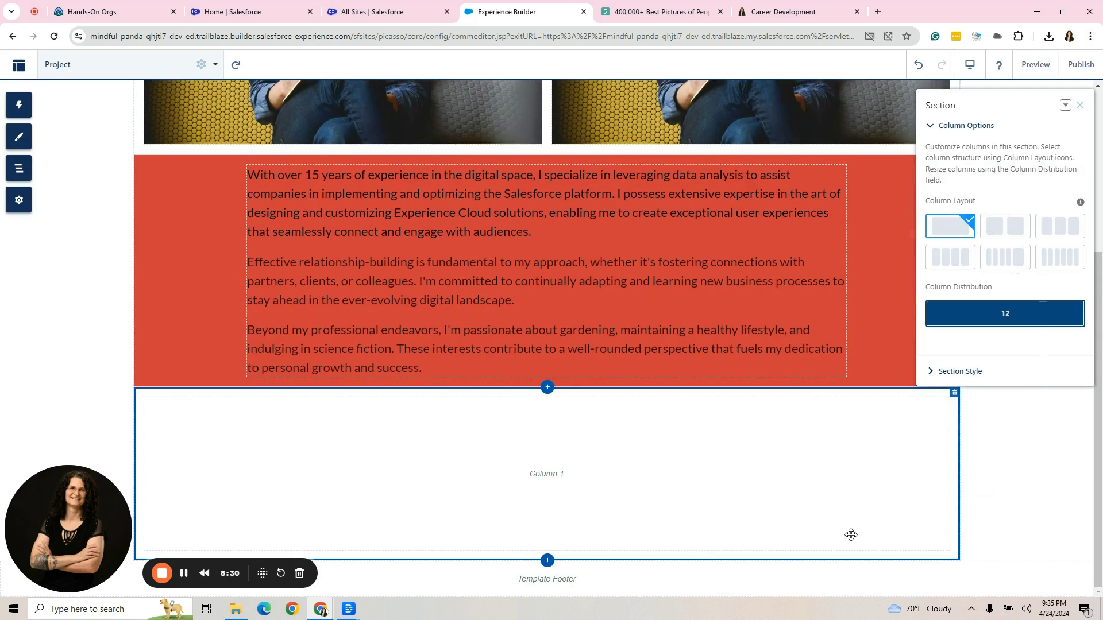
right_click(850, 534)
left_click(714, 481)
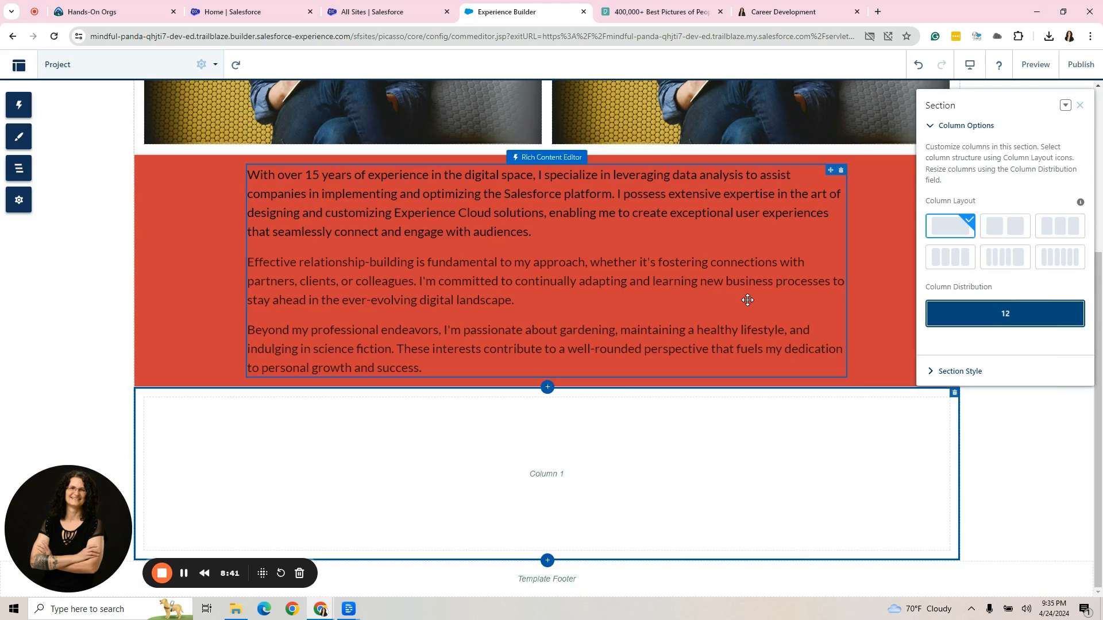
left_click(1012, 270)
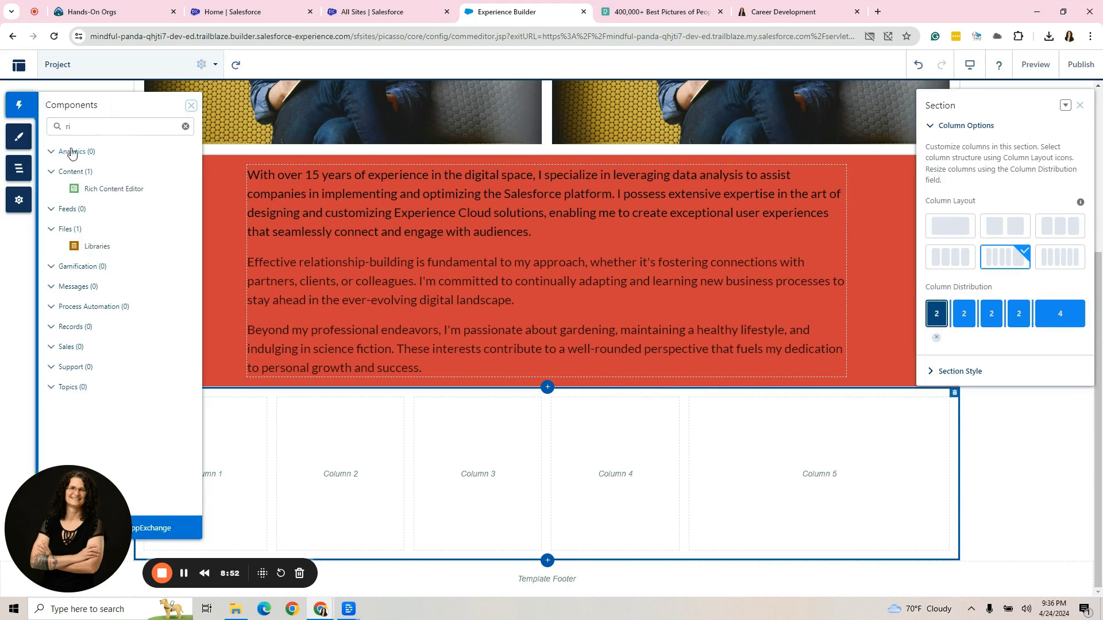
Step: Place a Rich Content Editor in Column 4 of the new section and replace its placeholder text with the library image PXL_20230301_183710635.PORTRAIT
left_click_drag(118, 185, 603, 435)
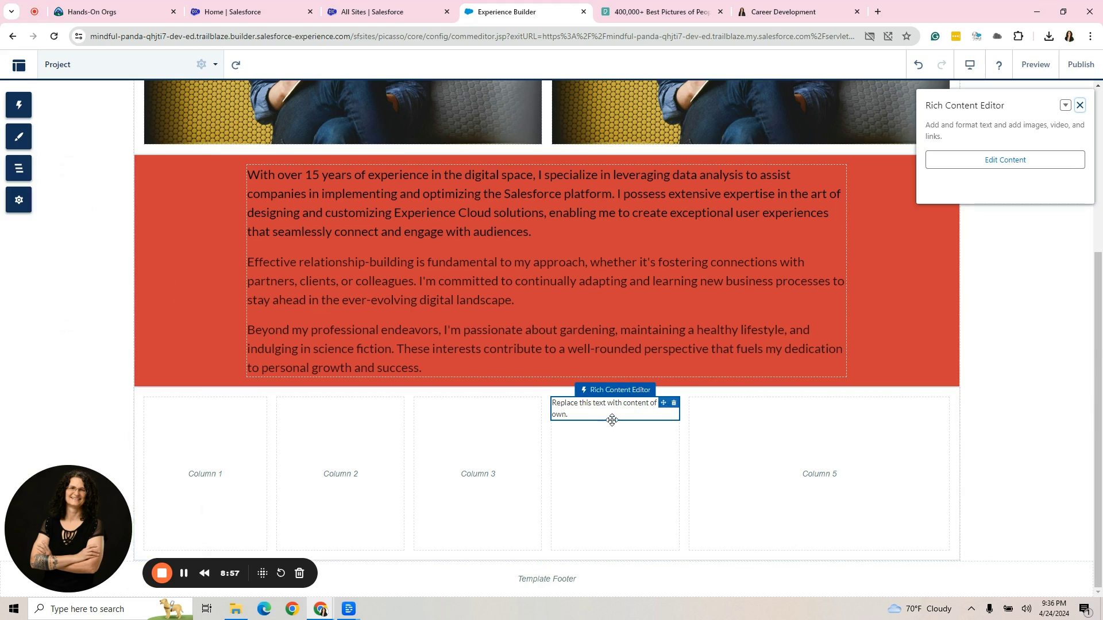
left_click(587, 415)
left_click_drag(568, 414, 553, 403)
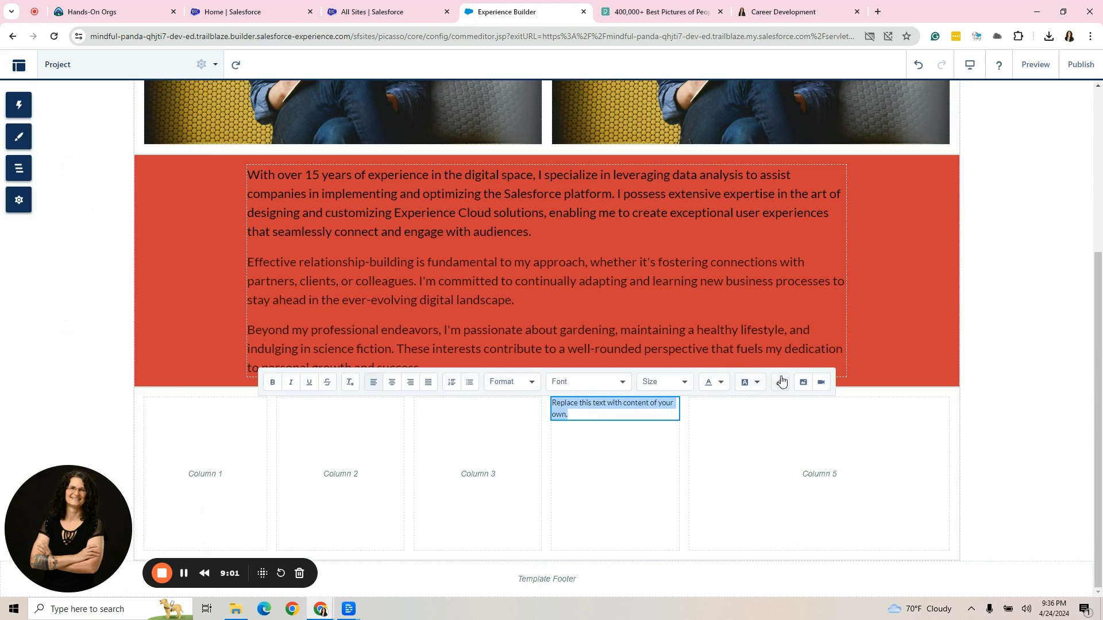
left_click(803, 382)
left_click(503, 201)
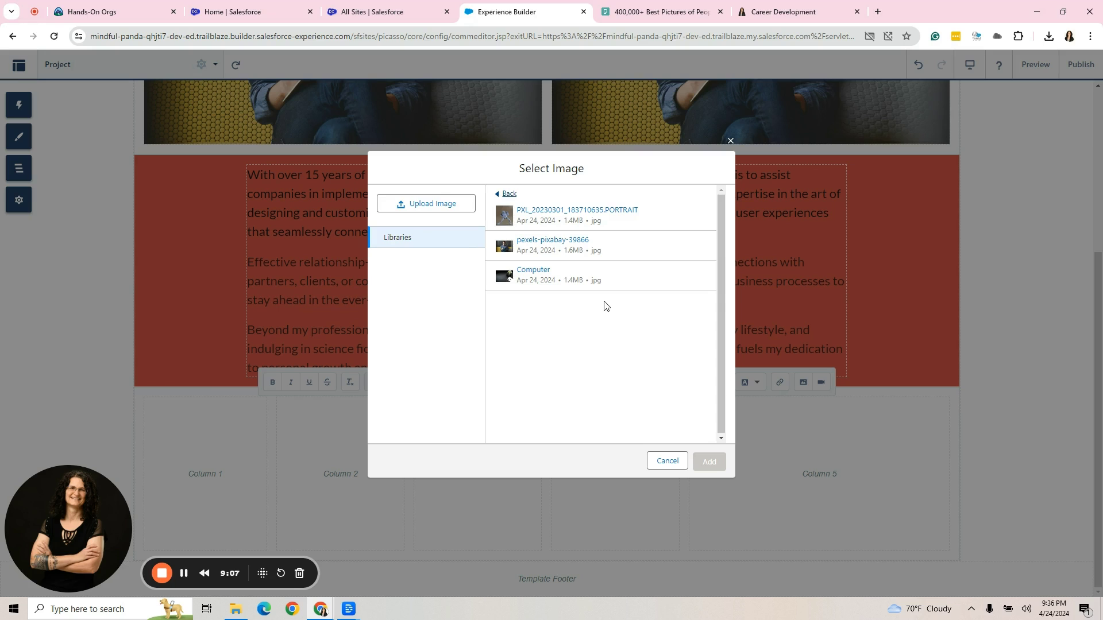
left_click(550, 217)
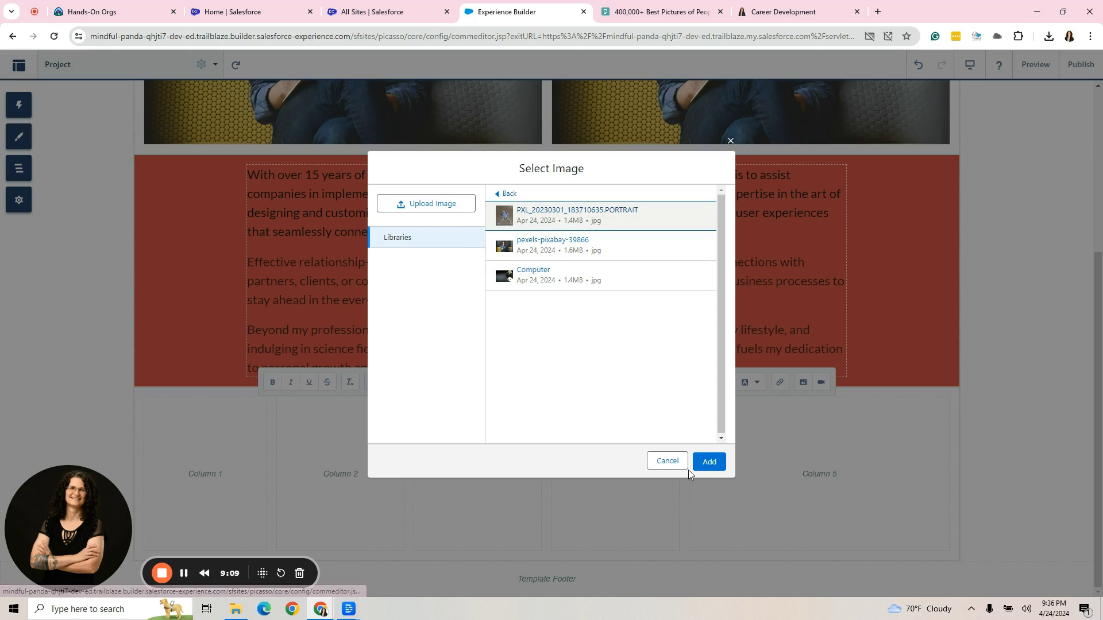
left_click(709, 463)
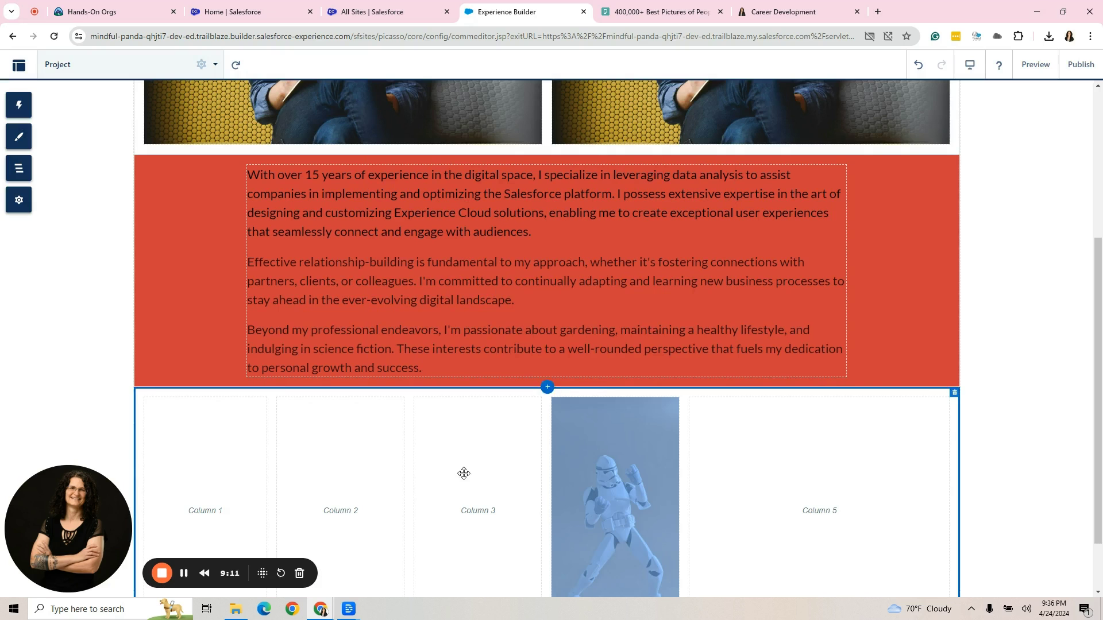
Step: Preview the page to check the image in the five-column section, and return to editing
left_click(1034, 65)
scroll(1081, 289, "up", 4)
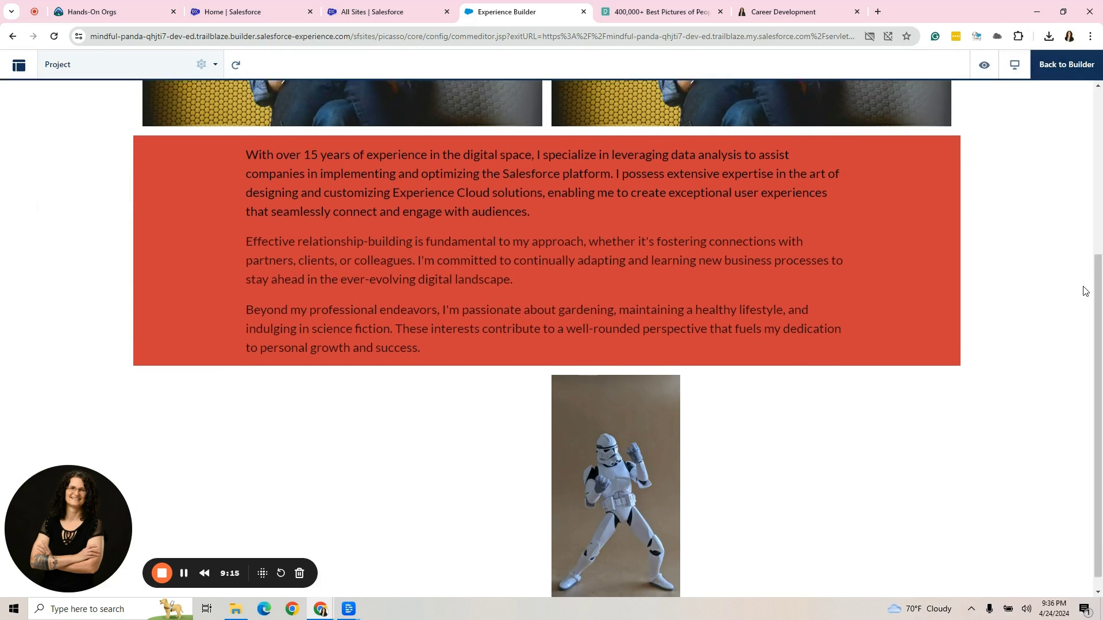
scroll(1083, 290, "down", 4)
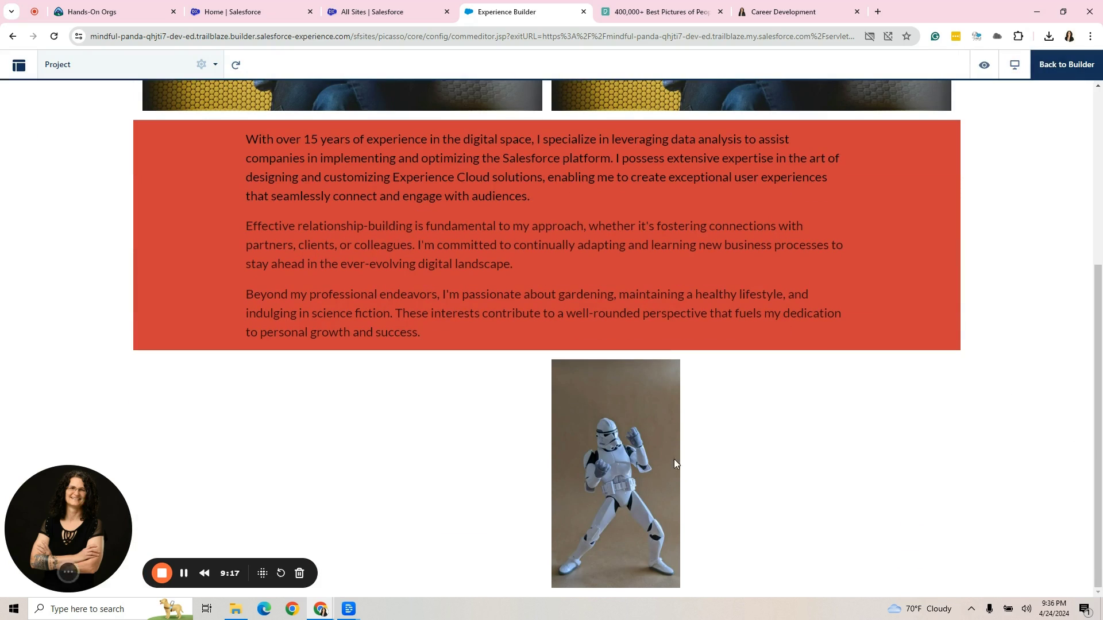
left_click(1059, 64)
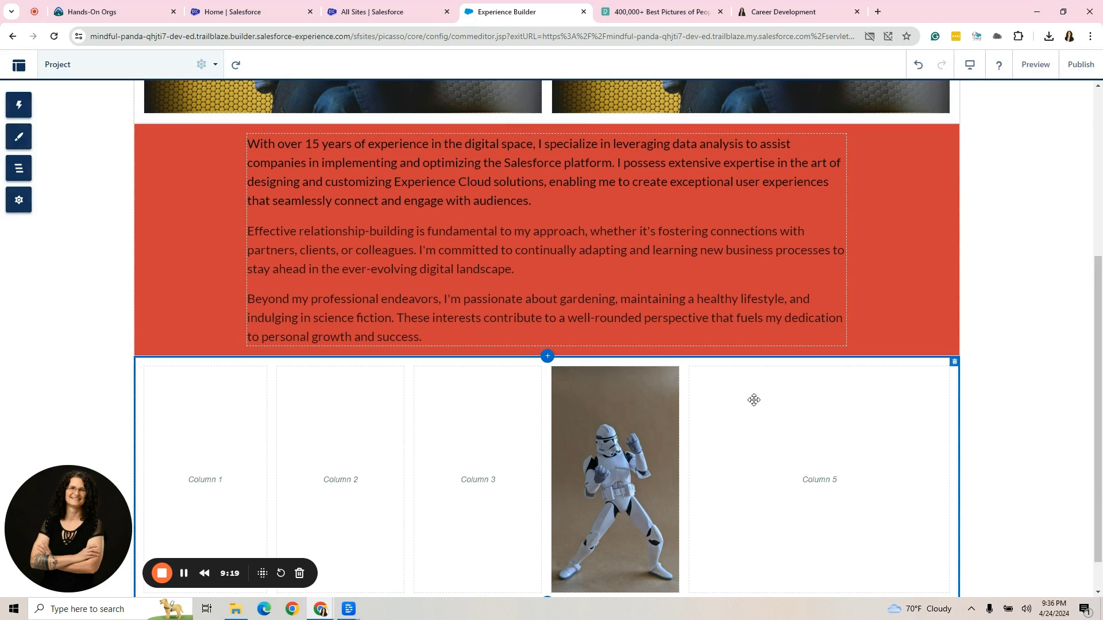
Step: Move the image component from Column 4 to the wider Column 5 and check the page in preview
left_click_drag(746, 402, 857, 401)
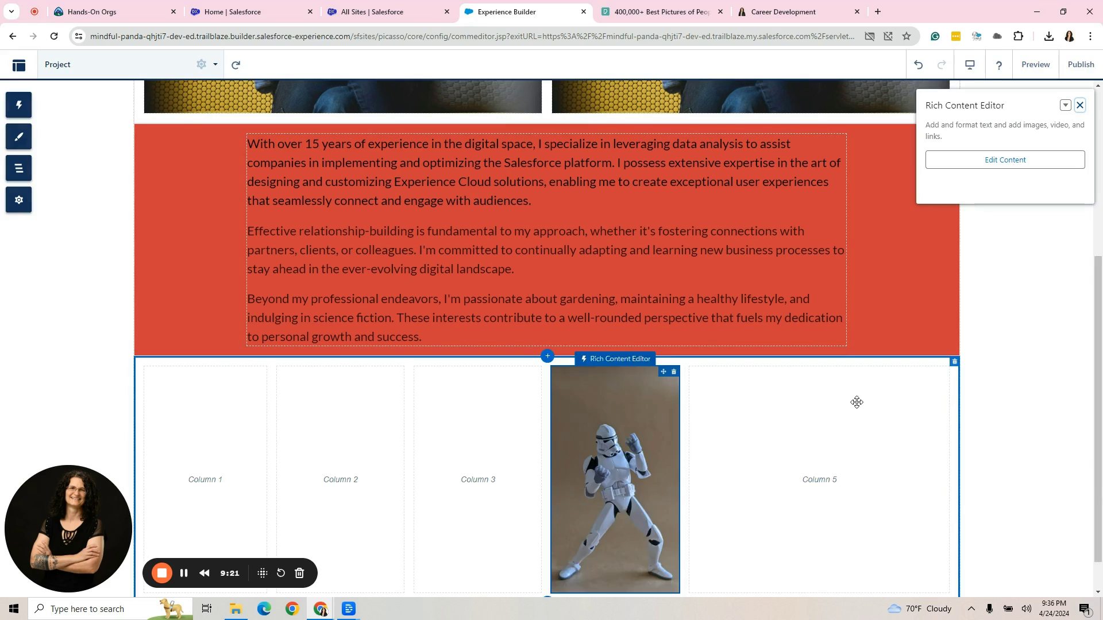
left_click(1037, 66)
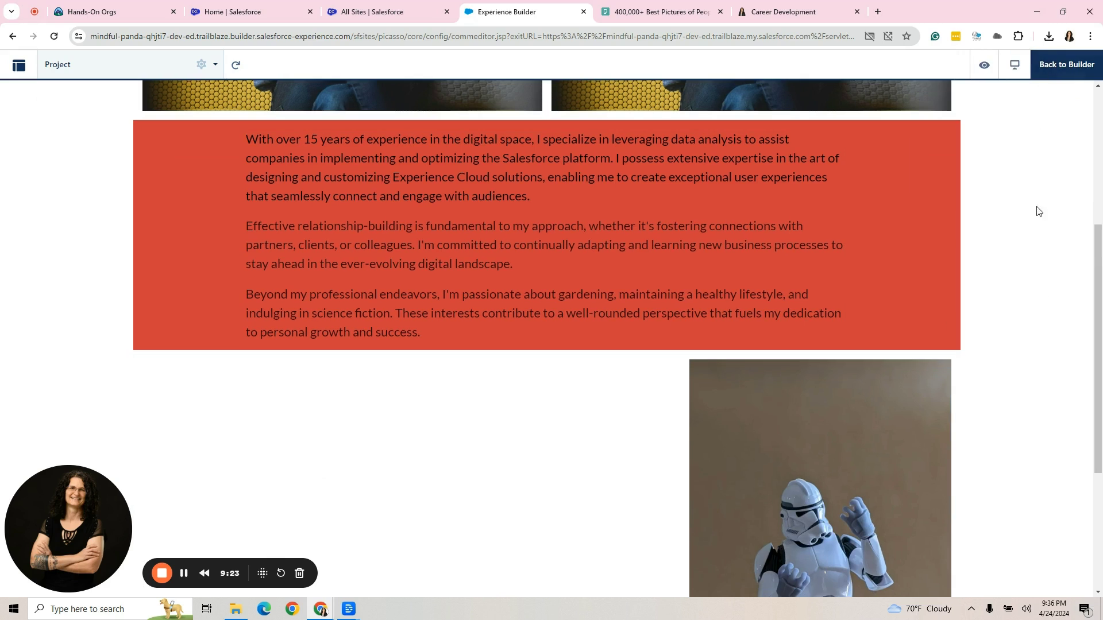
scroll(1035, 336, "down", 4)
scroll(1036, 336, "up", 6)
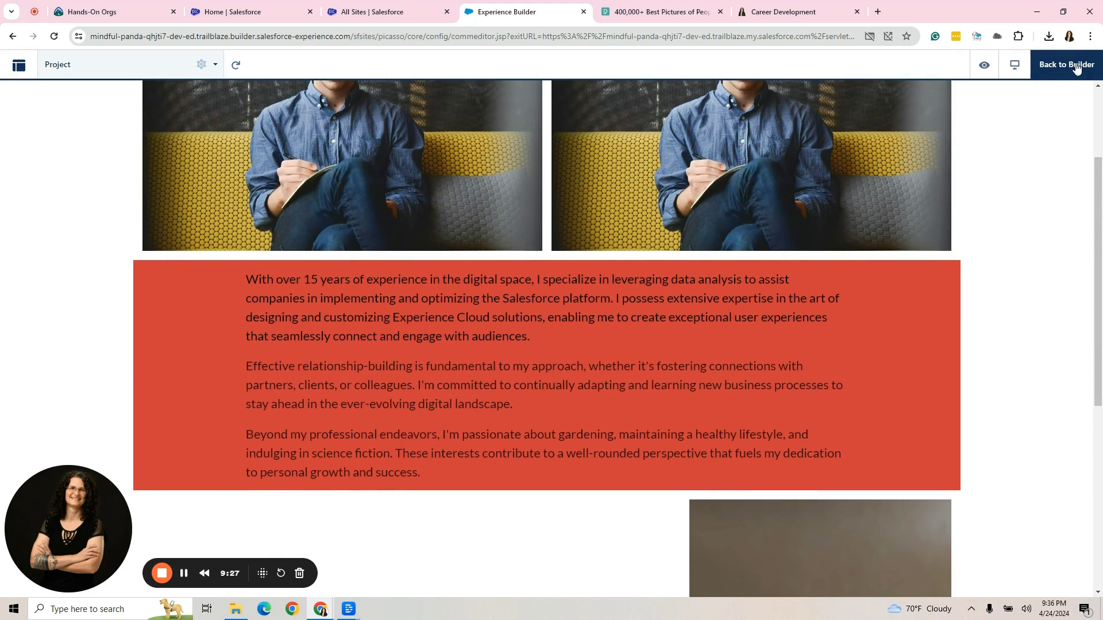
left_click(1077, 67)
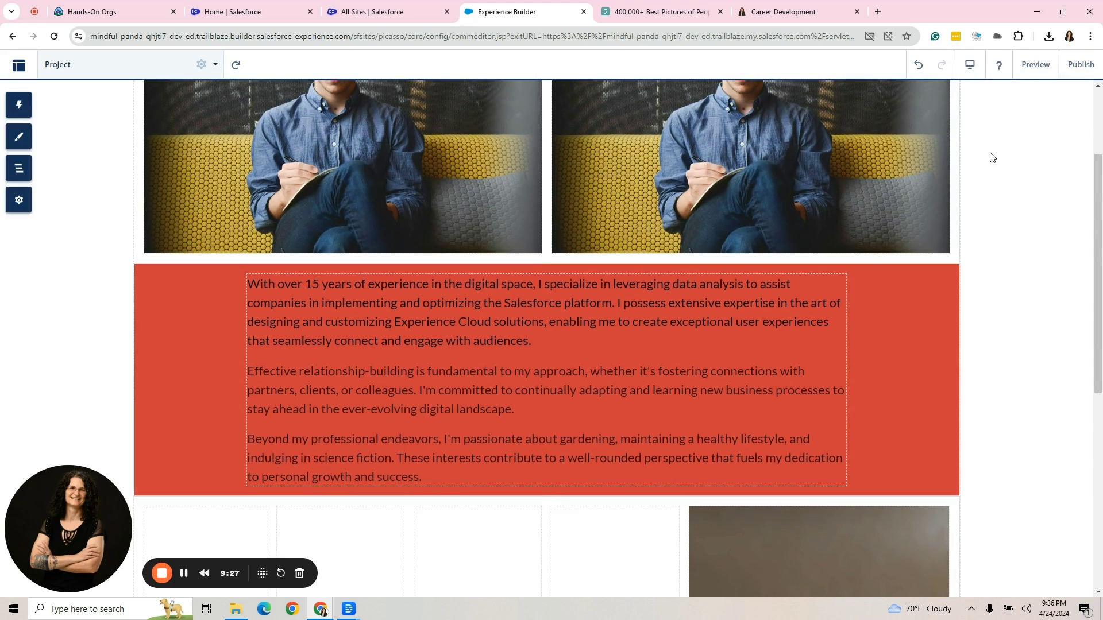
Step: Remove the red background color from the text section below the two images
scroll(911, 340, "up", 3)
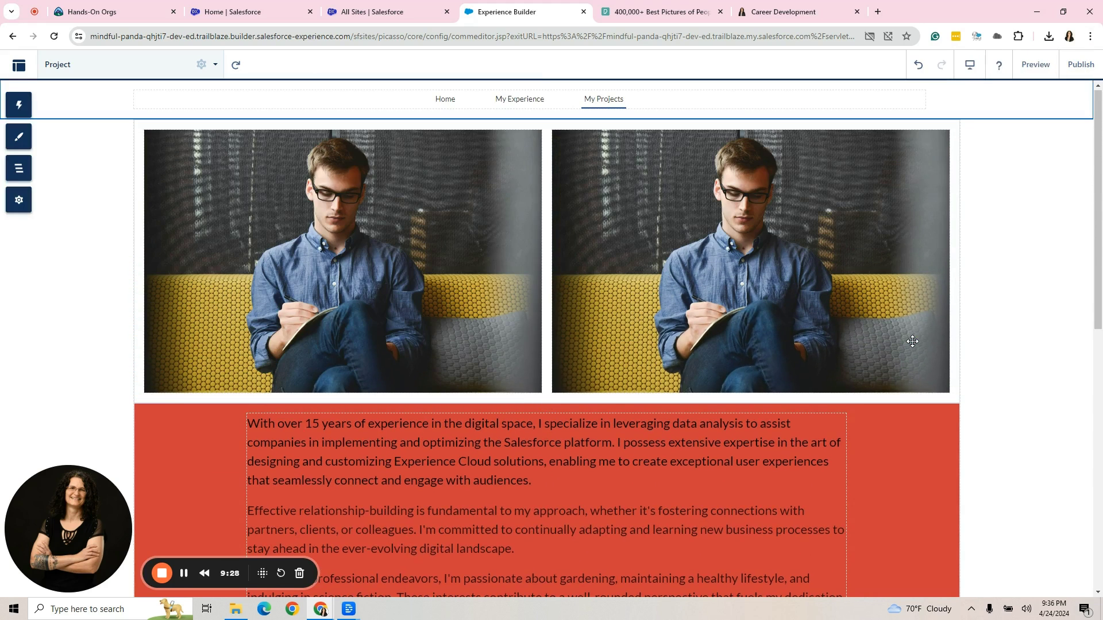
left_click(914, 452)
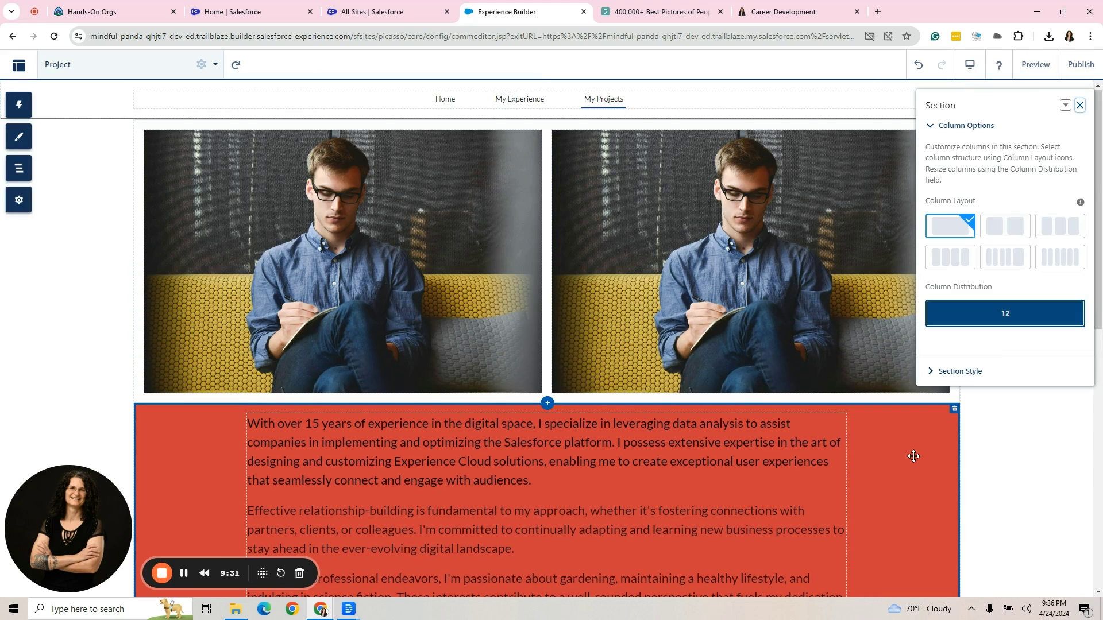
left_click(967, 372)
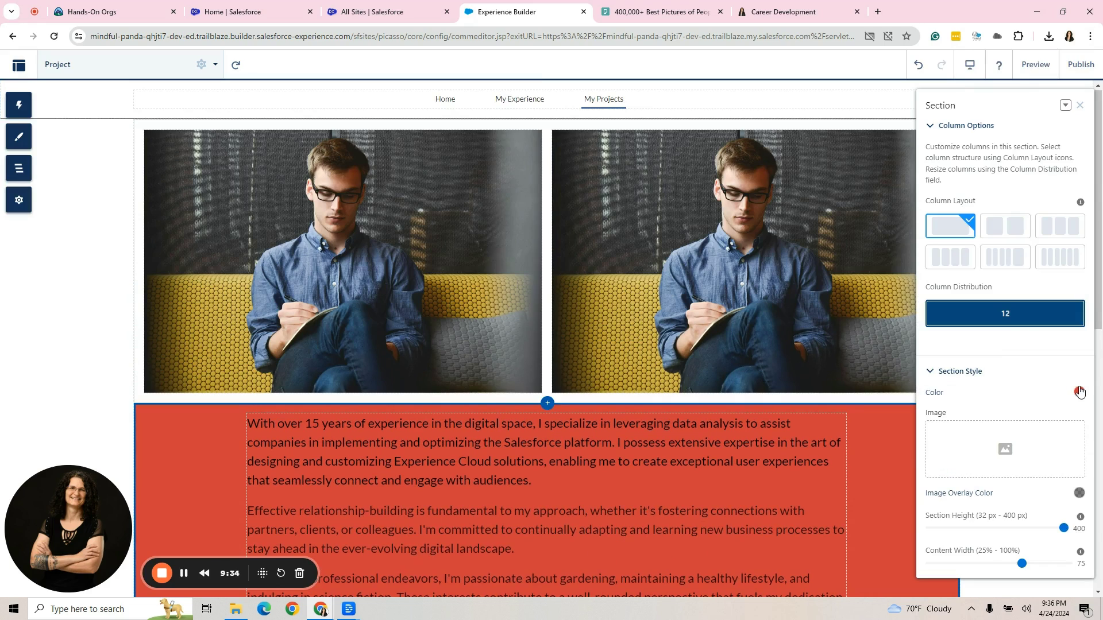
left_click(1079, 391)
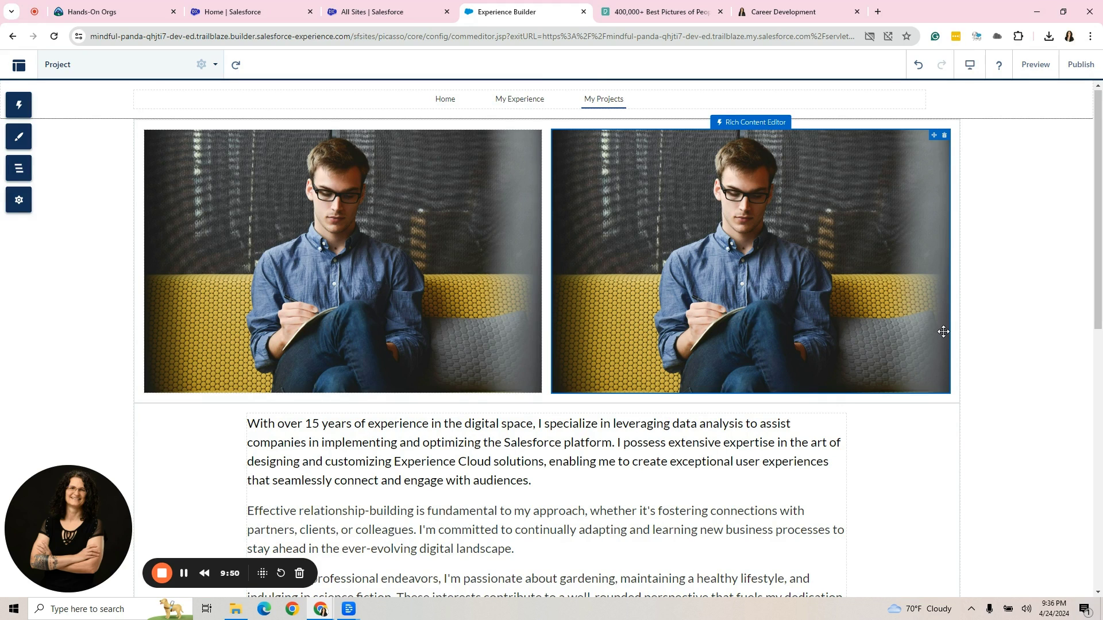
Step: Examine the section and column layouts on the portfolio website's Projects and Certifications pages, and return to Experience Builder
left_click(773, 13)
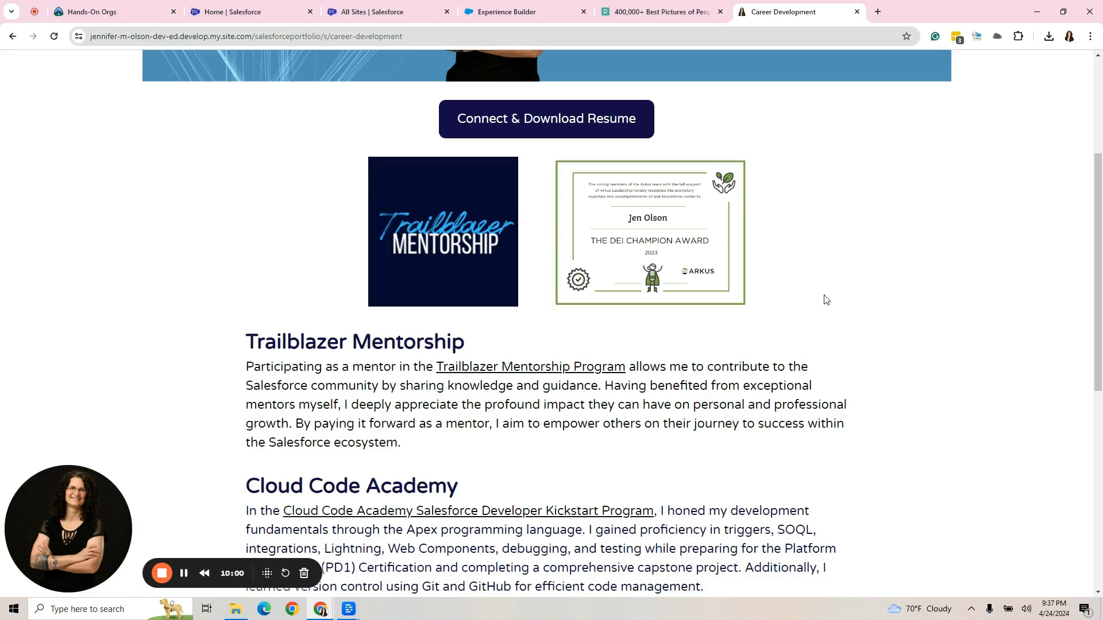
scroll(844, 313, "up", 4)
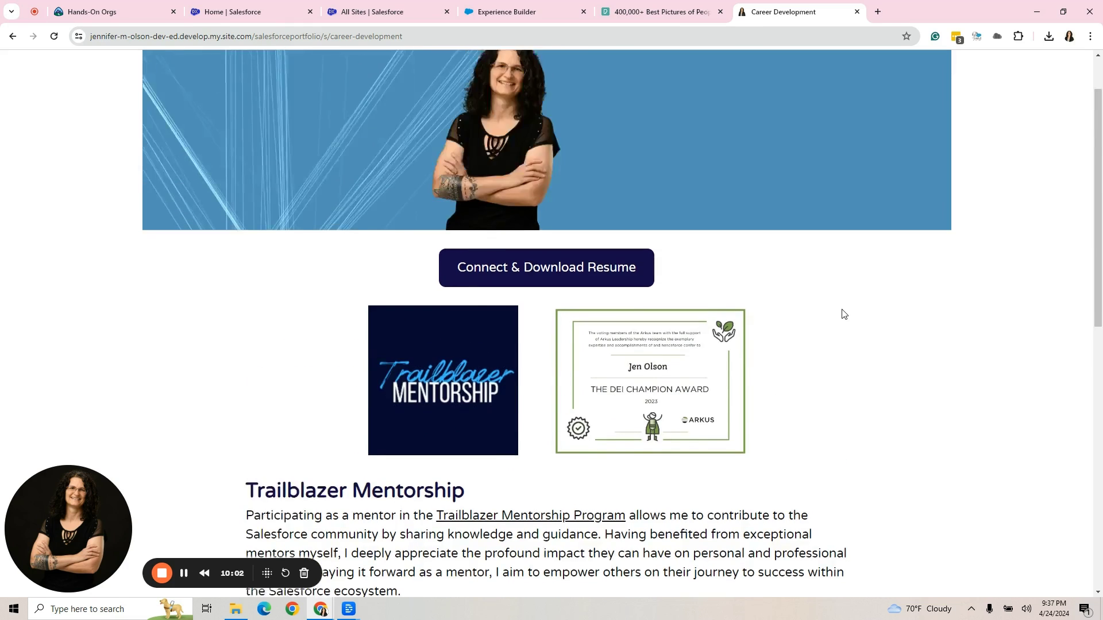
left_click(760, 71)
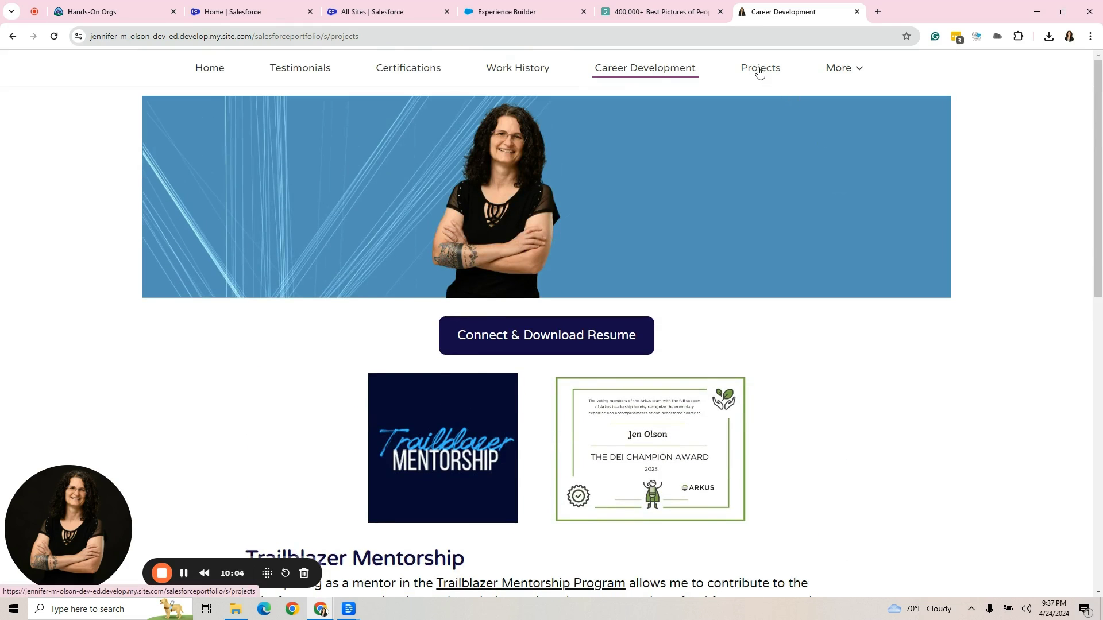
scroll(954, 351, "down", 1)
scroll(953, 350, "down", 3)
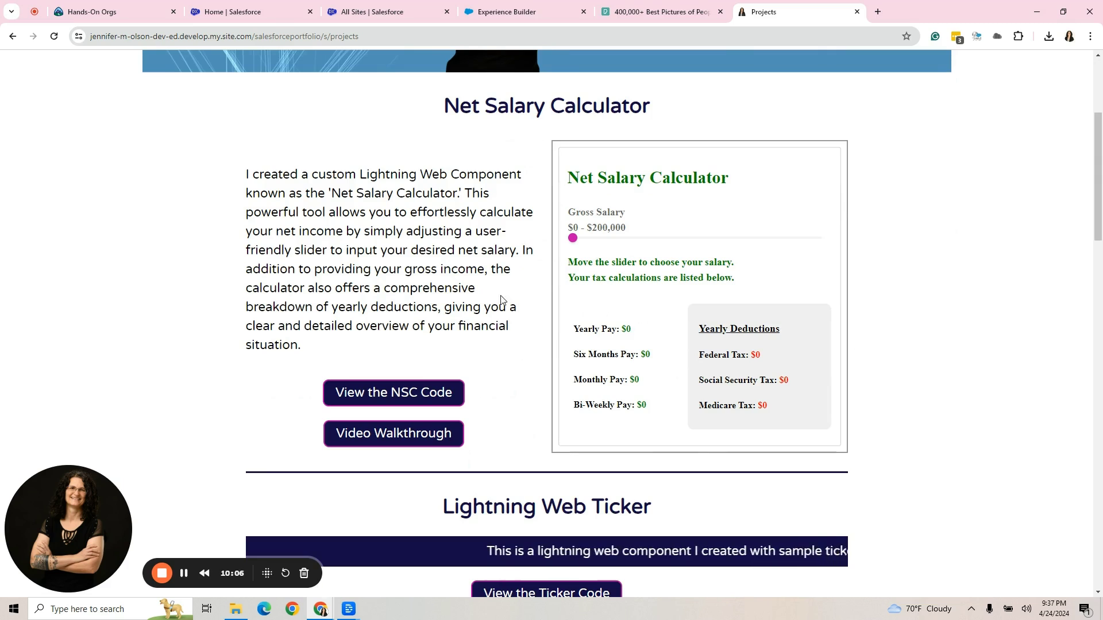
scroll(904, 384, "down", 5)
scroll(904, 384, "down", 12)
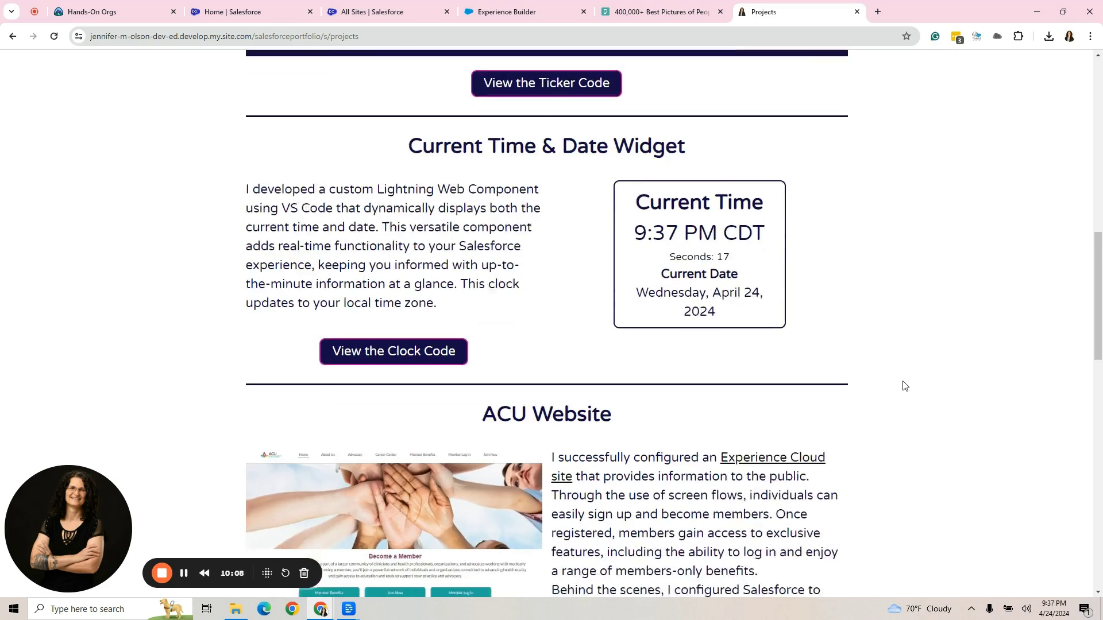
scroll(902, 381, "down", 7)
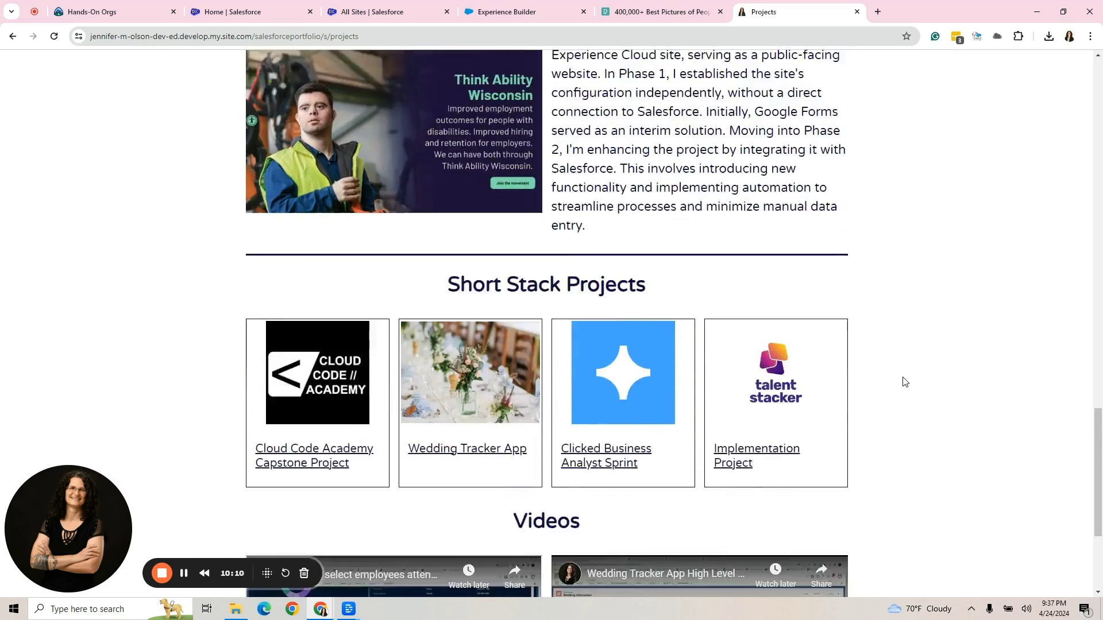
scroll(902, 382, "up", 2)
right_click(902, 381)
scroll(745, 164, "up", 15)
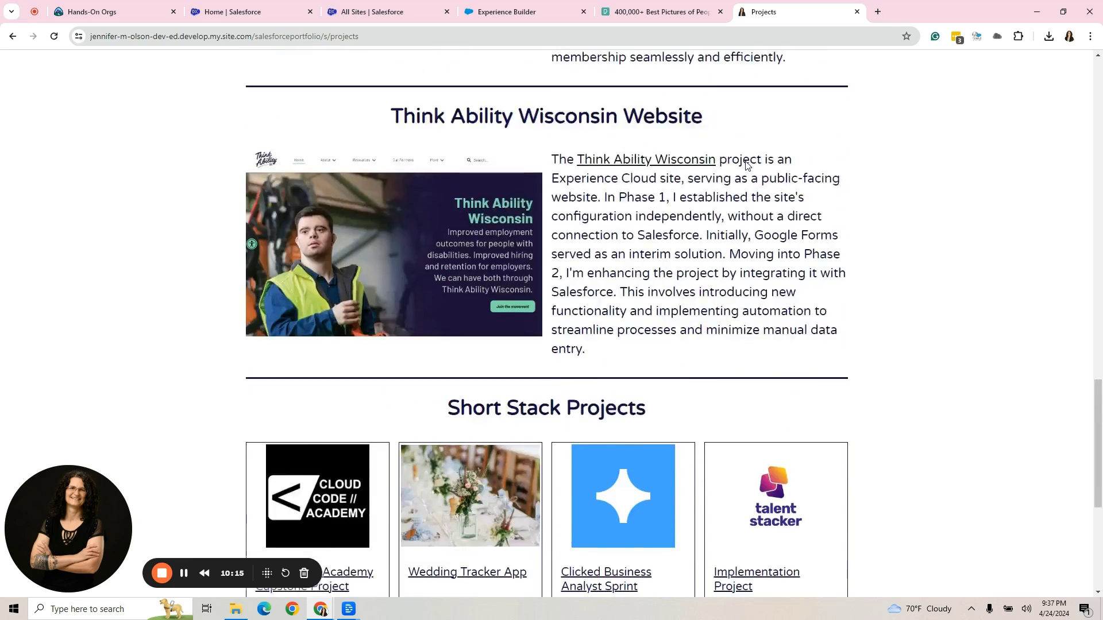
scroll(745, 165, "up", 3)
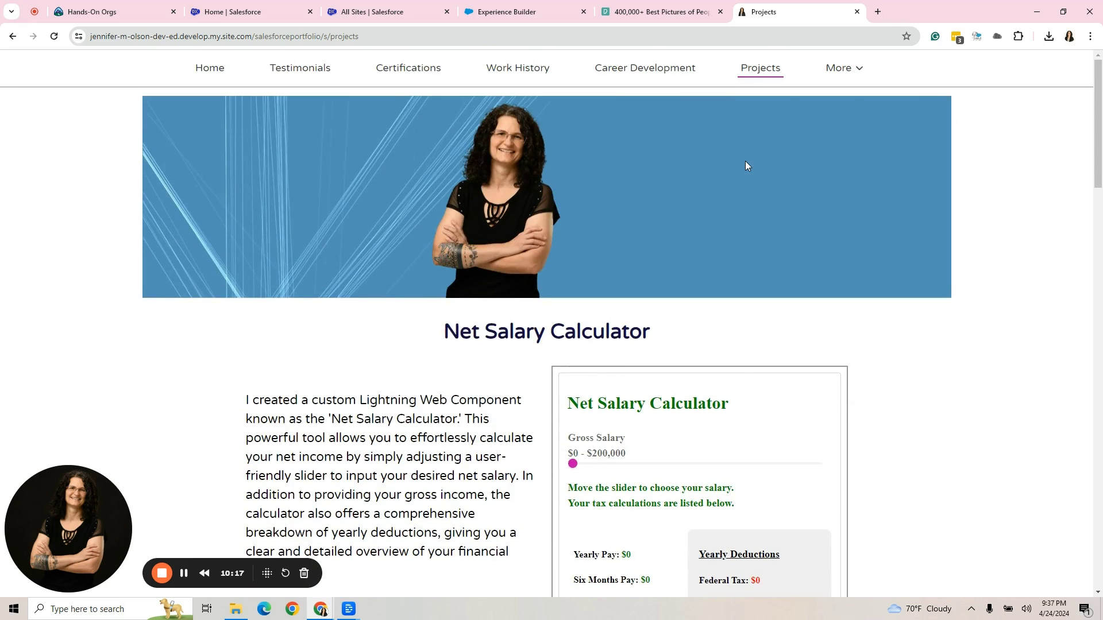
left_click(411, 70)
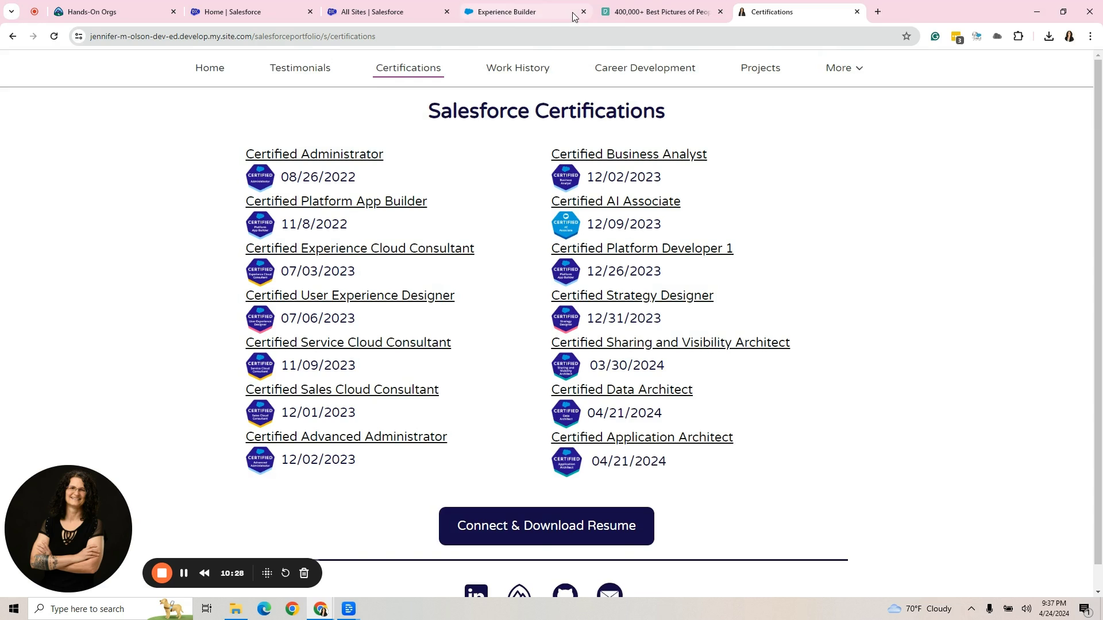
left_click(545, 17)
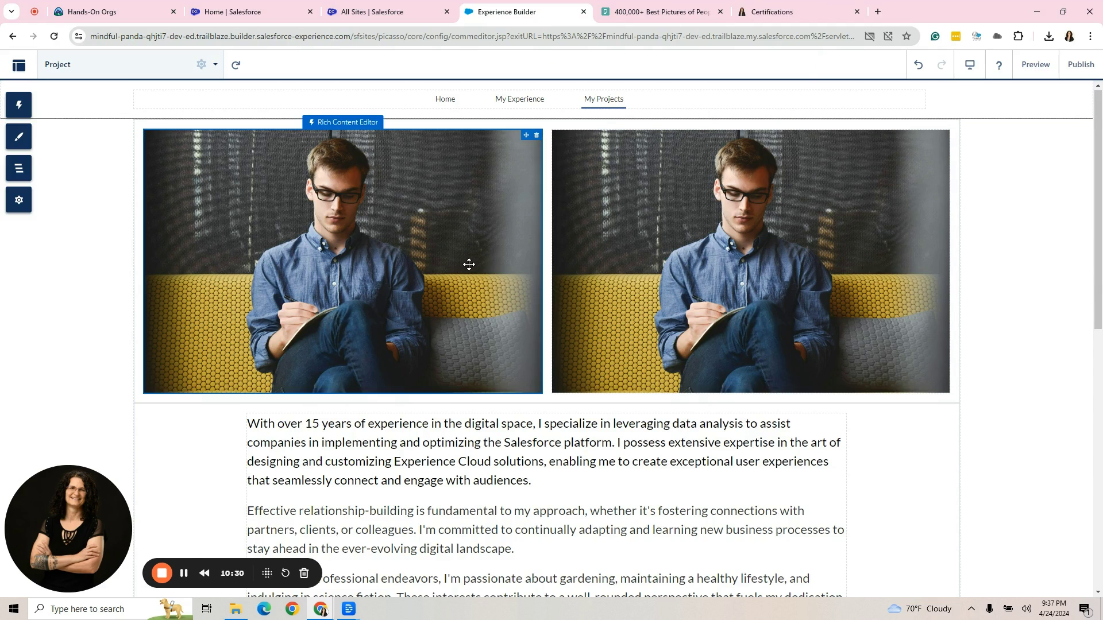